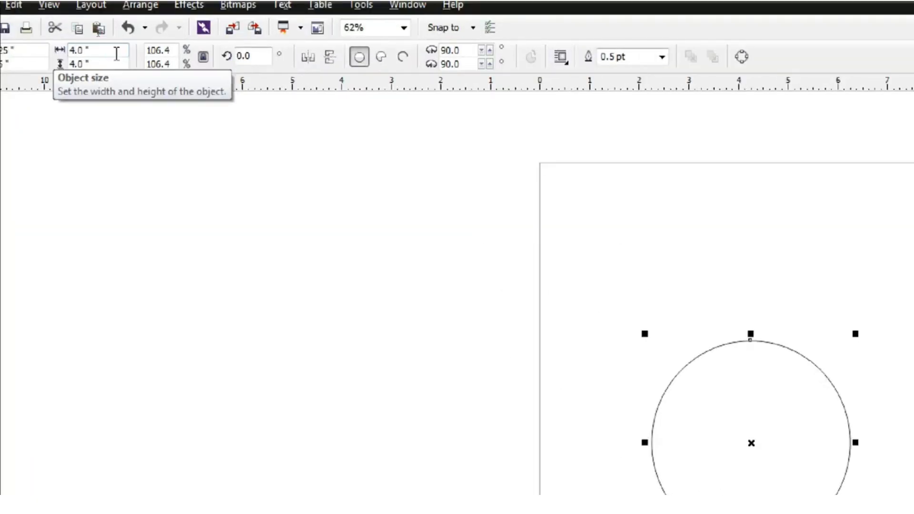
# Copy the 4-inch circle and paste the duplicate in place on top of it
pyautogui.hotkey('shift', 'F2')
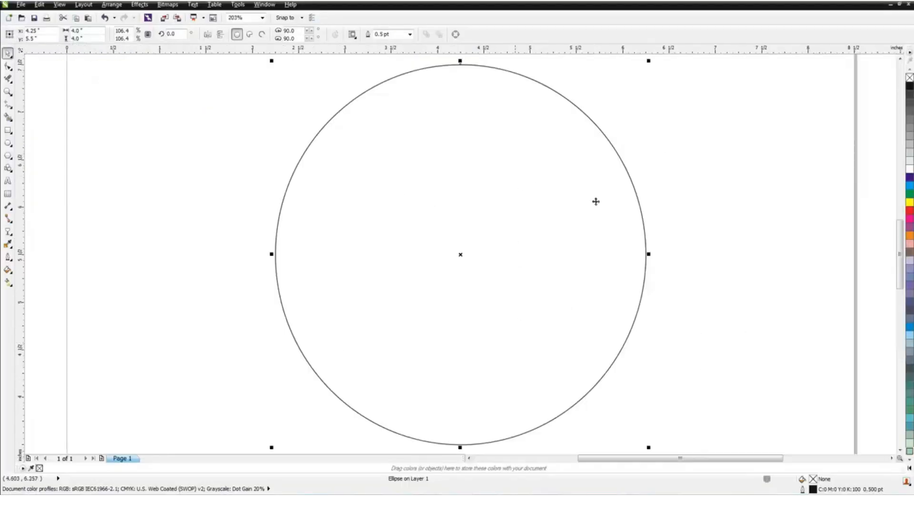
pyautogui.click(524, 159)
pyautogui.click(390, 84)
pyautogui.click(39, 4)
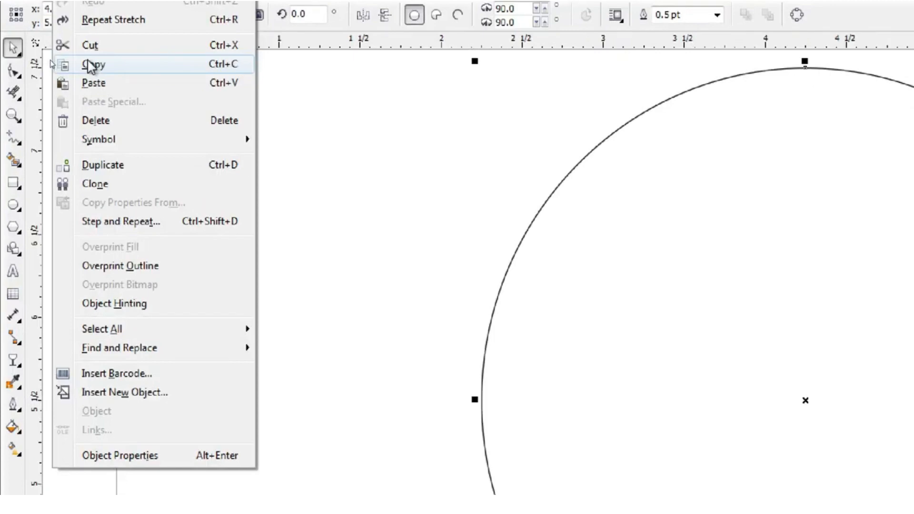
pyautogui.click(52, 63)
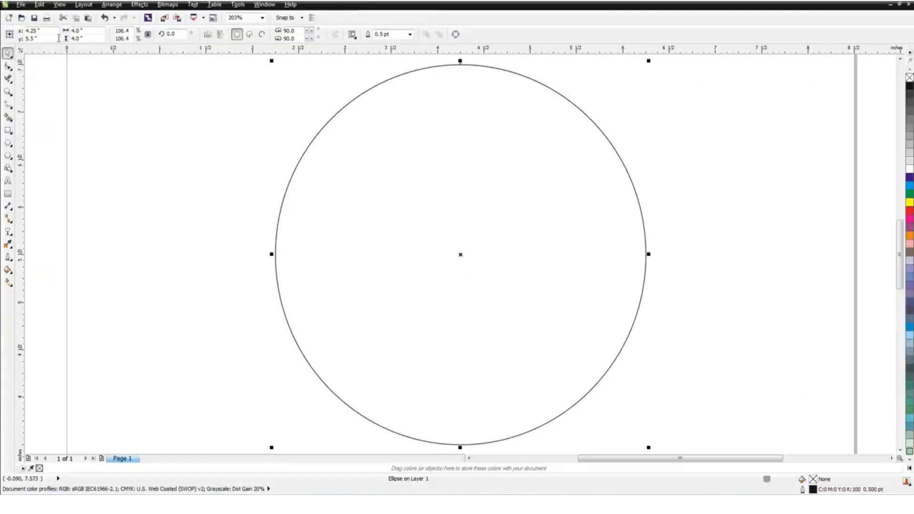
pyautogui.click(41, 5)
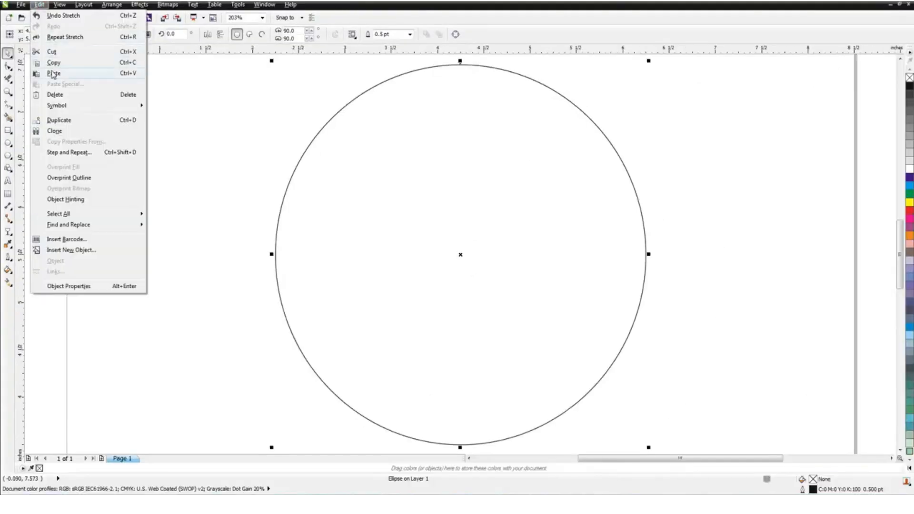
pyautogui.click(53, 73)
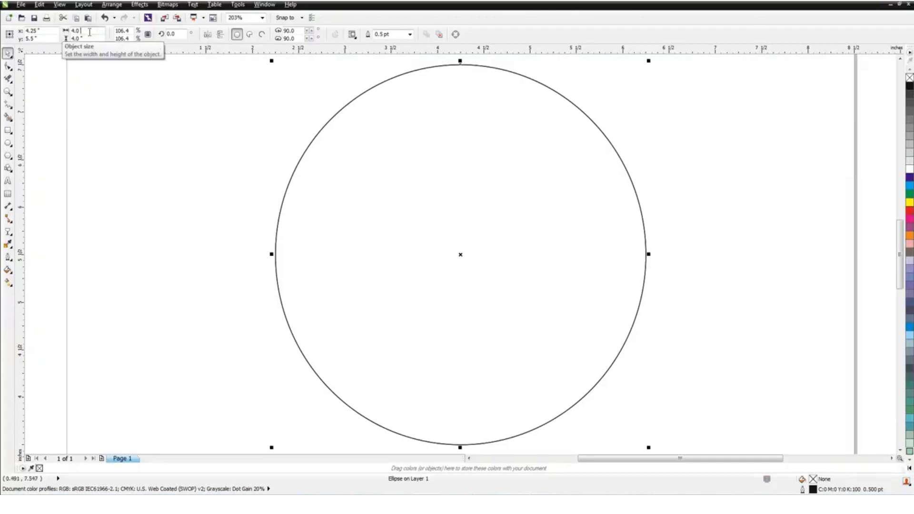
# Resize the pasted circle to 2.5 inches, keeping it proportional and concentric with the large circle
pyautogui.write('2.5')
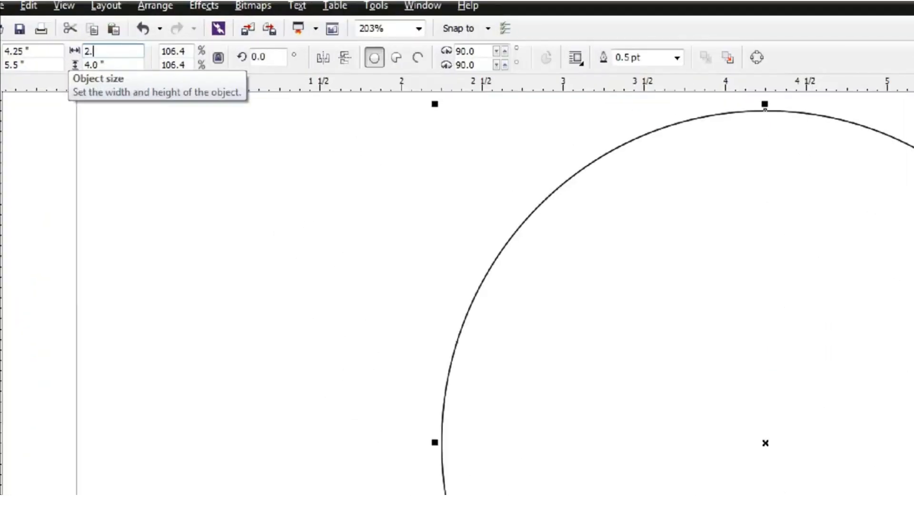
pyautogui.press('Return')
pyautogui.click(690, 122)
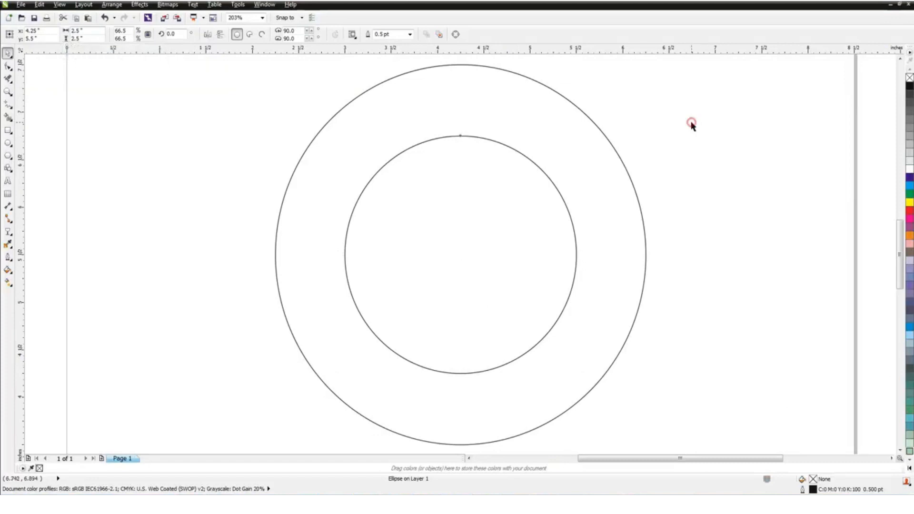
# Align the 2.5-inch circle with the top edge of the large circle
pyautogui.click(734, 247)
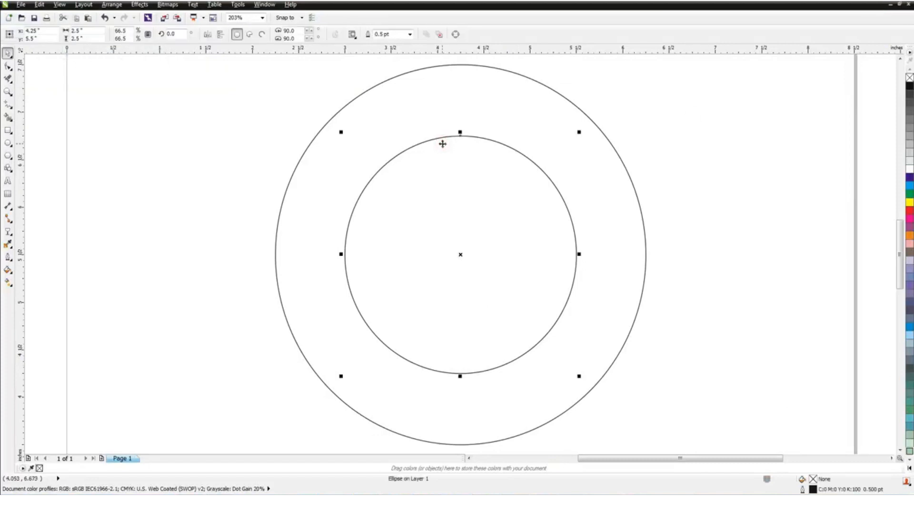
pyautogui.keyDown('shift'); pyautogui.click(506, 121); pyautogui.keyUp('shift')
pyautogui.press('t')
pyautogui.click(680, 128)
# Copy the small circle and paste a duplicate in the same place
pyautogui.click(521, 138)
pyautogui.click(39, 5)
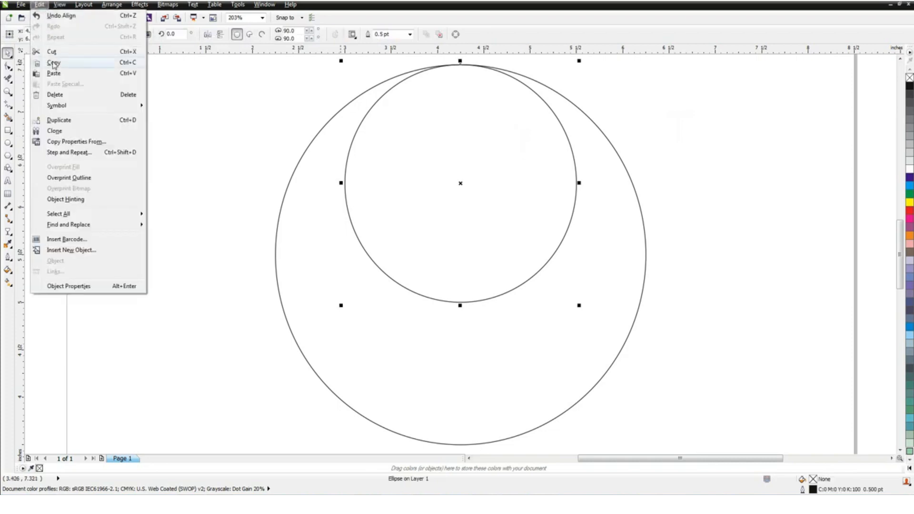
pyautogui.click(53, 64)
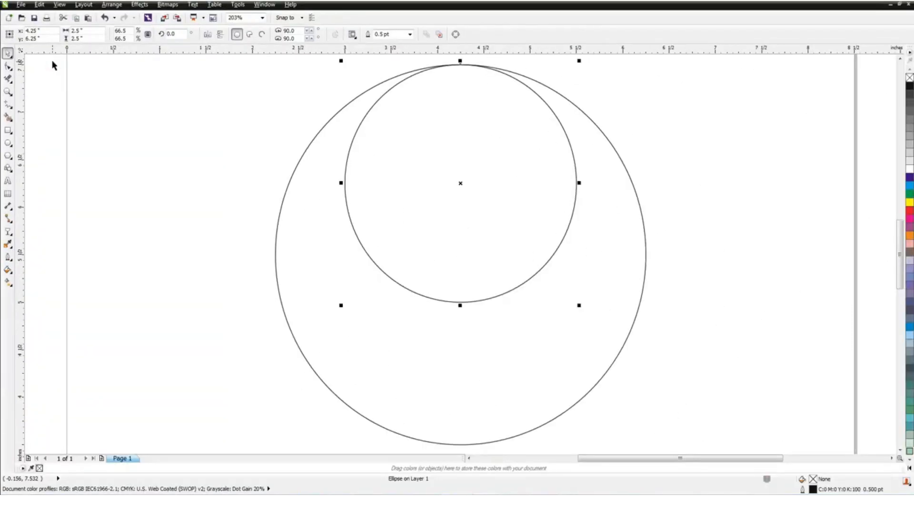
pyautogui.click(40, 4)
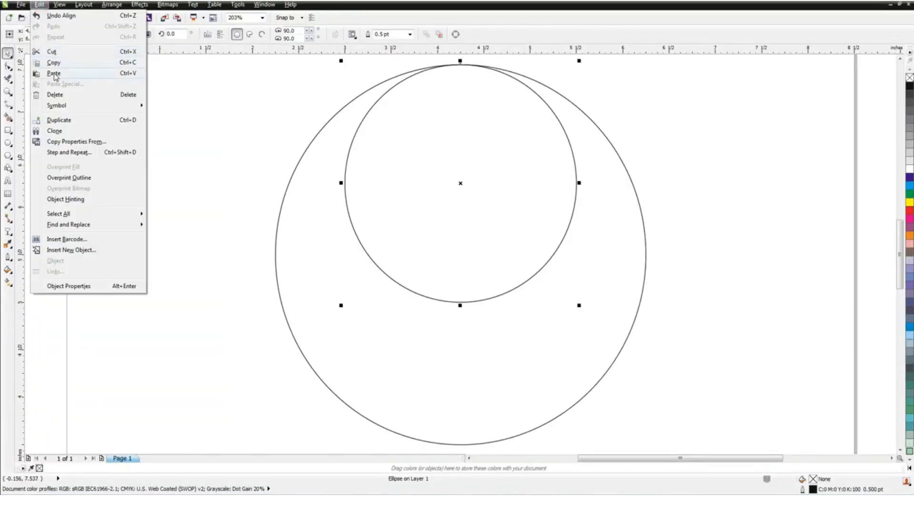
pyautogui.click(54, 74)
pyautogui.click(714, 162)
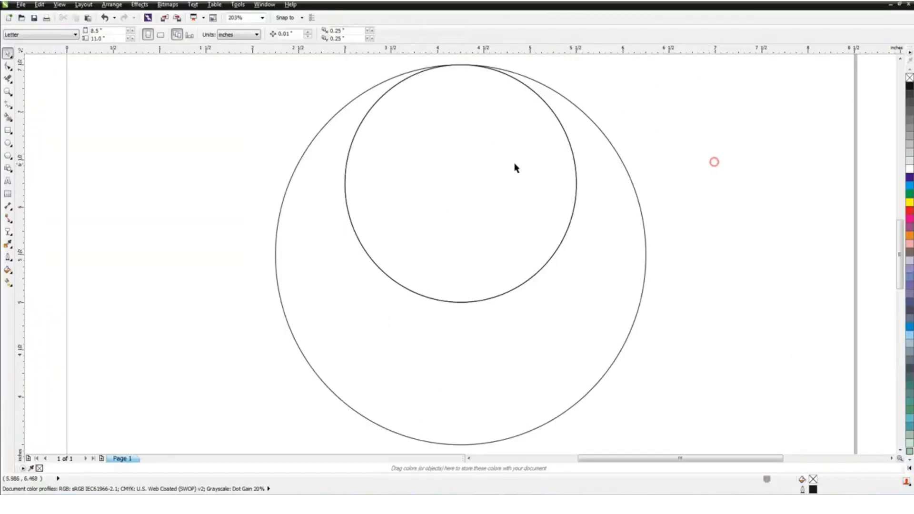
# Align the duplicated small circle with the bottom edge of the large circle
pyautogui.click(516, 168)
pyautogui.keyDown('shift'); pyautogui.click(611, 240); pyautogui.keyUp('shift')
pyautogui.press('b')
pyautogui.click(756, 205)
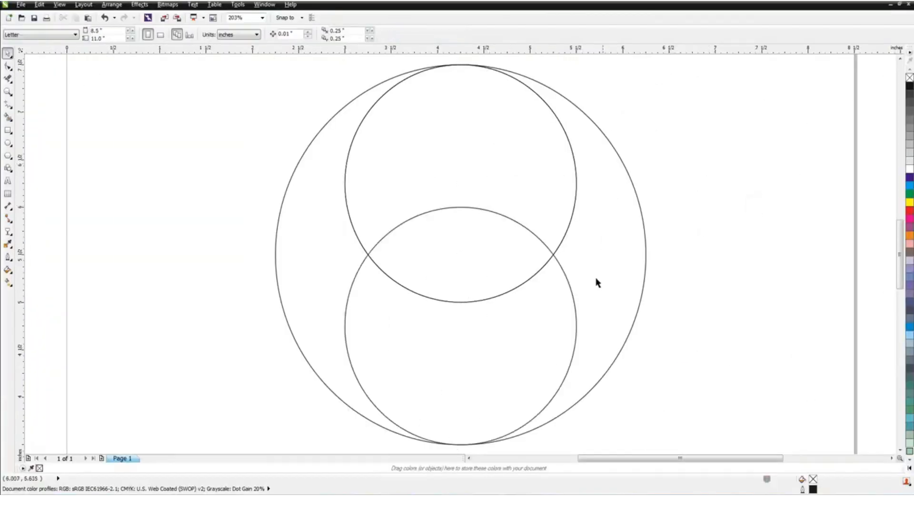
# Select both small circles and create a copy of the pair rotated 90 degrees inside the large circle
pyautogui.click(570, 287)
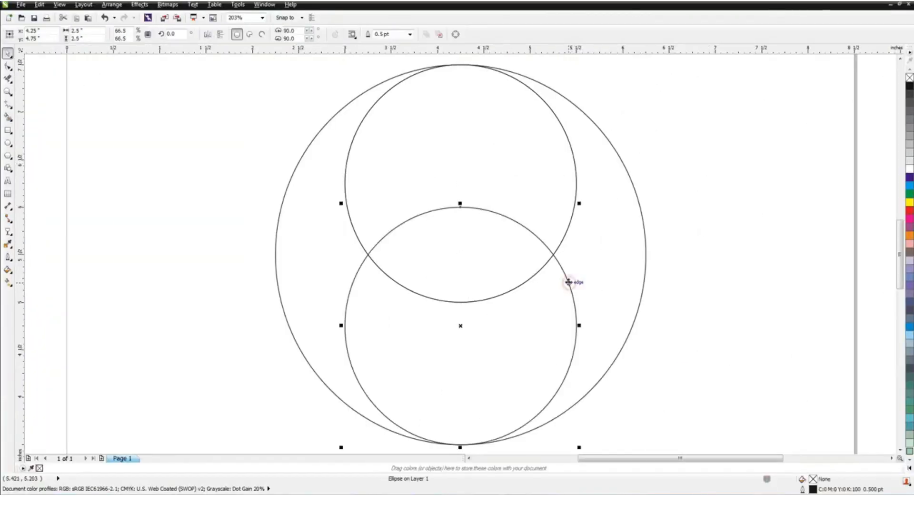
pyautogui.keyDown('shift'); pyautogui.click(576, 176); pyautogui.keyUp('shift')
pyautogui.click(569, 159)
pyautogui.moveTo(581, 61); pyautogui.dragTo(657, 353)
# Delete the large outer circle, keeping the four overlapping small circles
pyautogui.click(718, 138)
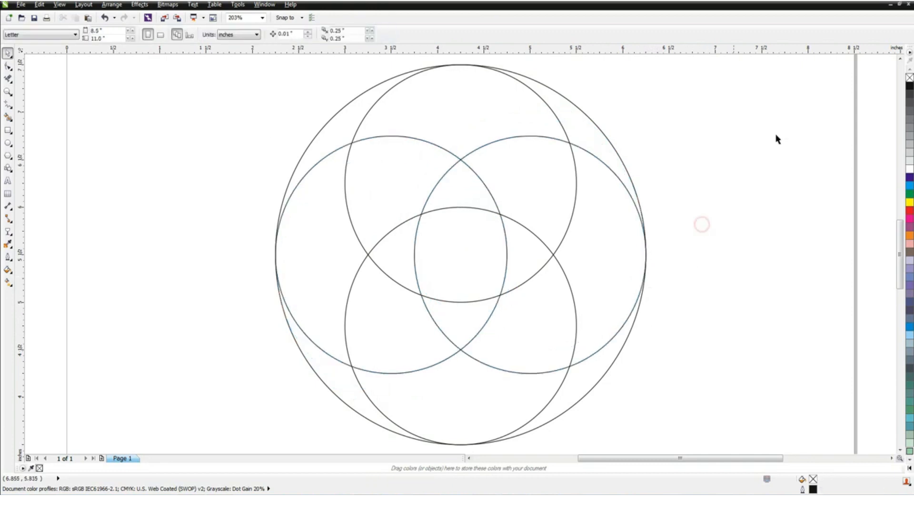
pyautogui.click(574, 106)
pyautogui.press('Delete')
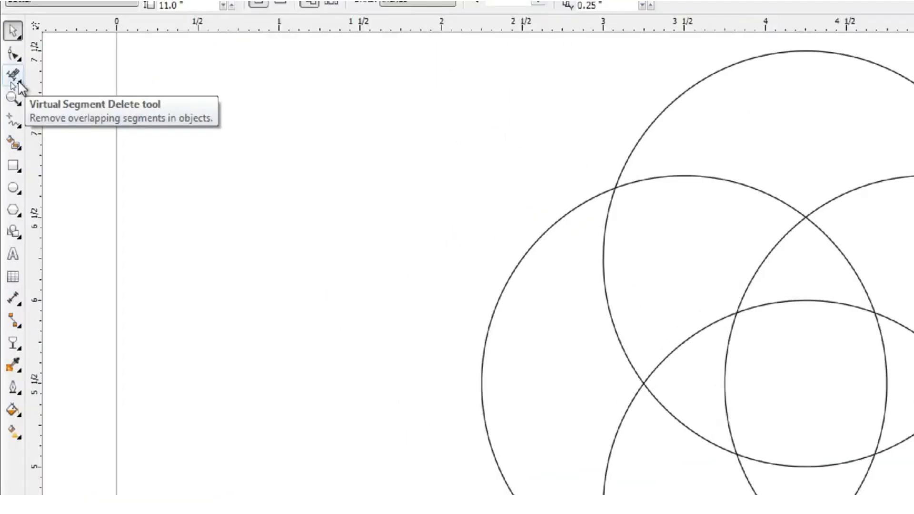
# Trim the overlapping arcs of the four circles with the Virtual Segment Delete tool, leaving a swirl of four petals around an open centre
pyautogui.click(15, 77)
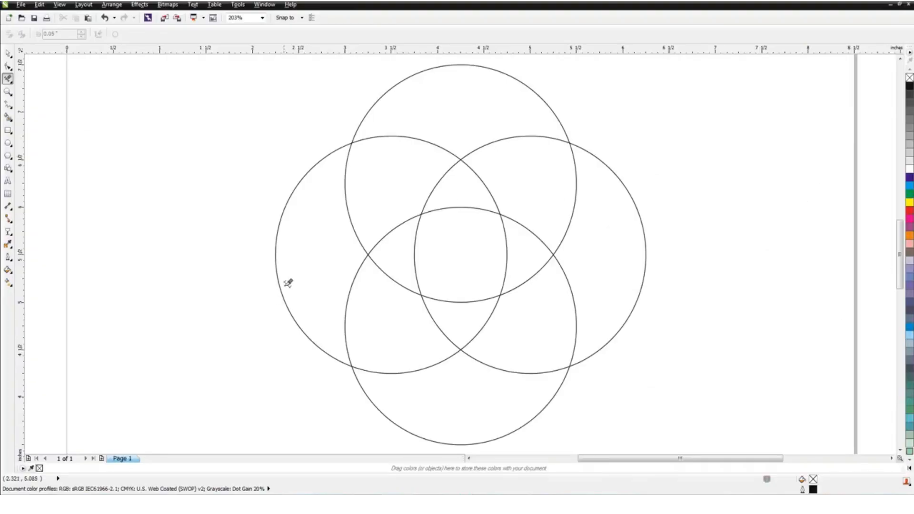
pyautogui.click(347, 198)
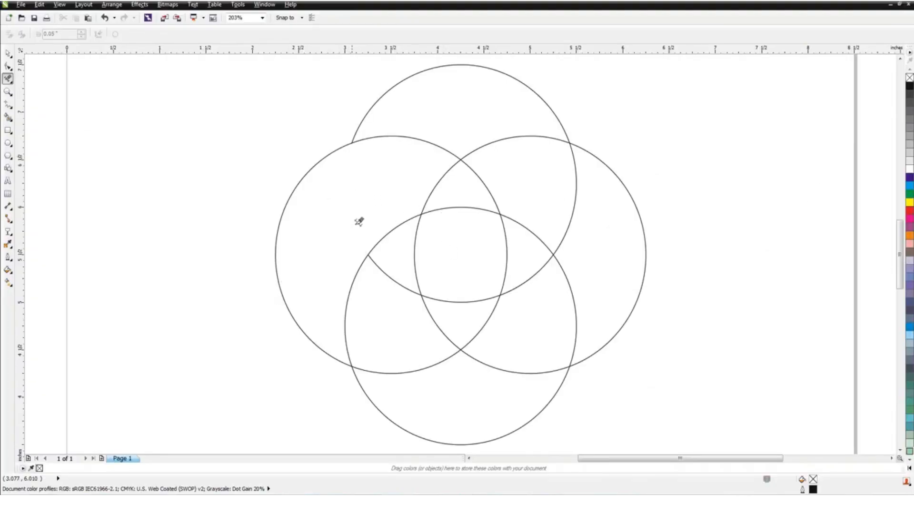
pyautogui.click(444, 180)
pyautogui.click(515, 139)
pyautogui.click(530, 234)
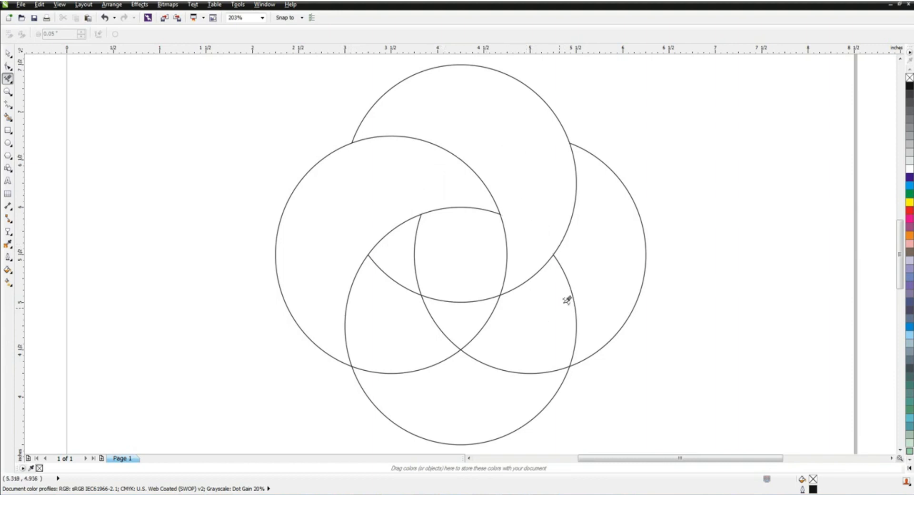
pyautogui.click(578, 299)
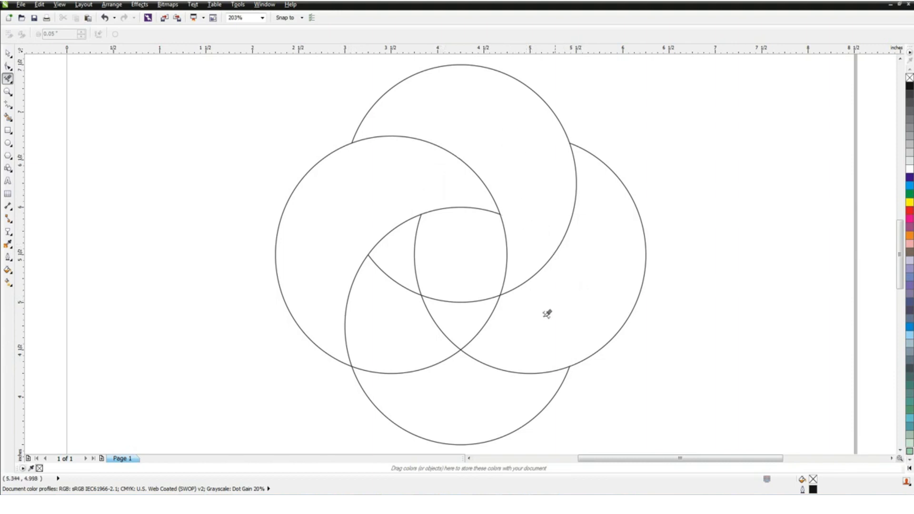
pyautogui.click(484, 316)
pyautogui.click(433, 363)
pyautogui.moveTo(393, 293); pyautogui.dragTo(396, 271)
# Fill all four petals with slate blue using the Smart Fill tool, leaving the centre empty
pyautogui.click(8, 117)
pyautogui.click(476, 119)
pyautogui.click(435, 382)
pyautogui.click(343, 210)
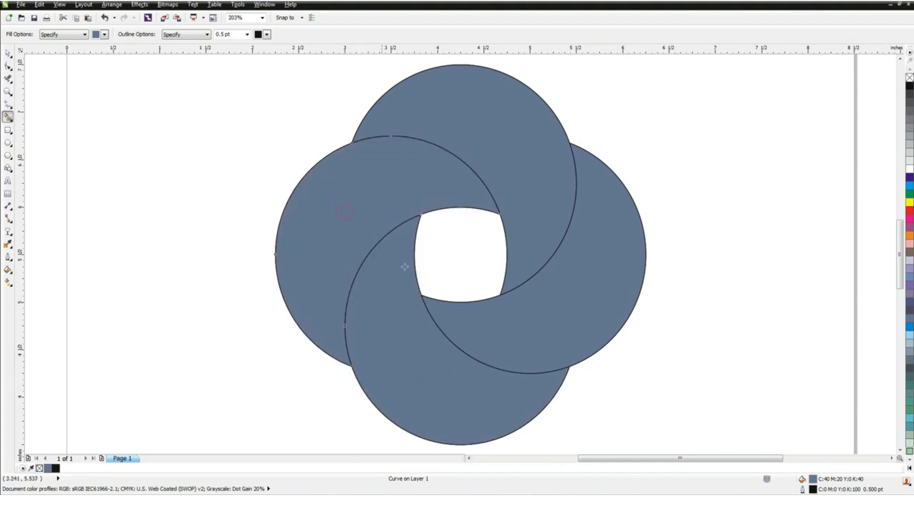
pyautogui.click(8, 53)
# Select the four filled petals together and move them off the original outlines, beside them past the page's edge
pyautogui.scroll(-2, 204, 209)
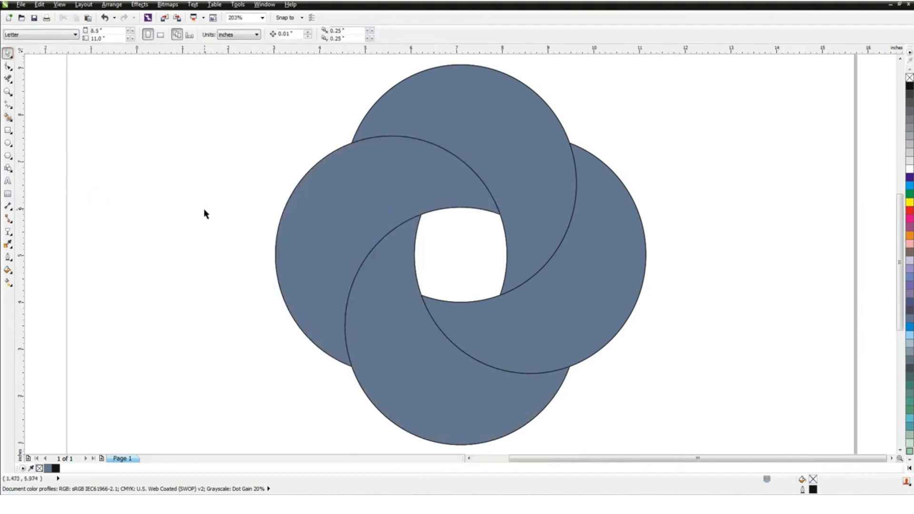
pyautogui.click(287, 210)
pyautogui.keyDown('shift'); pyautogui.click(326, 145); pyautogui.keyUp('shift')
pyautogui.keyDown('shift'); pyautogui.click(388, 253); pyautogui.keyUp('shift')
pyautogui.keyDown('shift'); pyautogui.click(319, 292); pyautogui.keyUp('shift')
pyautogui.moveTo(332, 232); pyautogui.dragTo(571, 232)
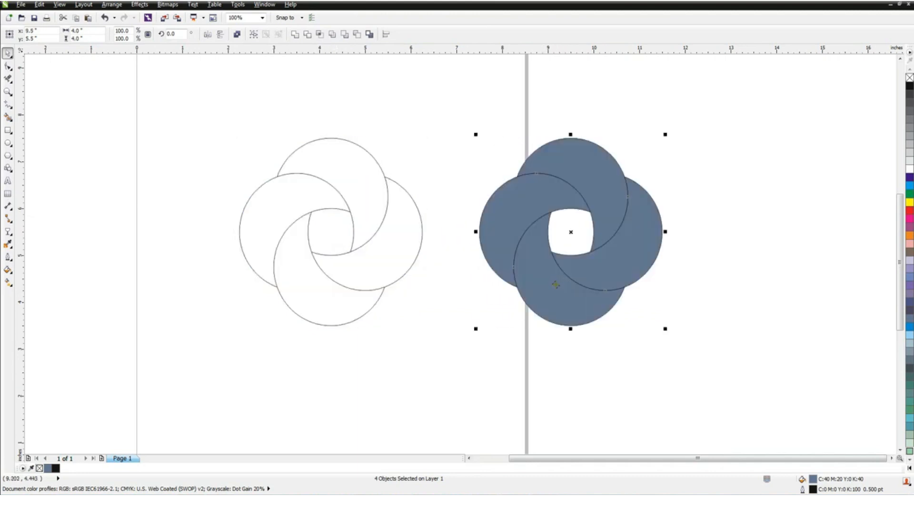
# Delete all the leftover unfilled outline curves on the page
pyautogui.click(239, 133)
pyautogui.moveTo(200, 107); pyautogui.dragTo(445, 362)
pyautogui.press('Delete')
# Move the four filled petals back onto the page, then group and centre them on the page
pyautogui.moveTo(710, 128); pyautogui.dragTo(482, 325)
pyautogui.moveTo(579, 198); pyautogui.dragTo(307, 199)
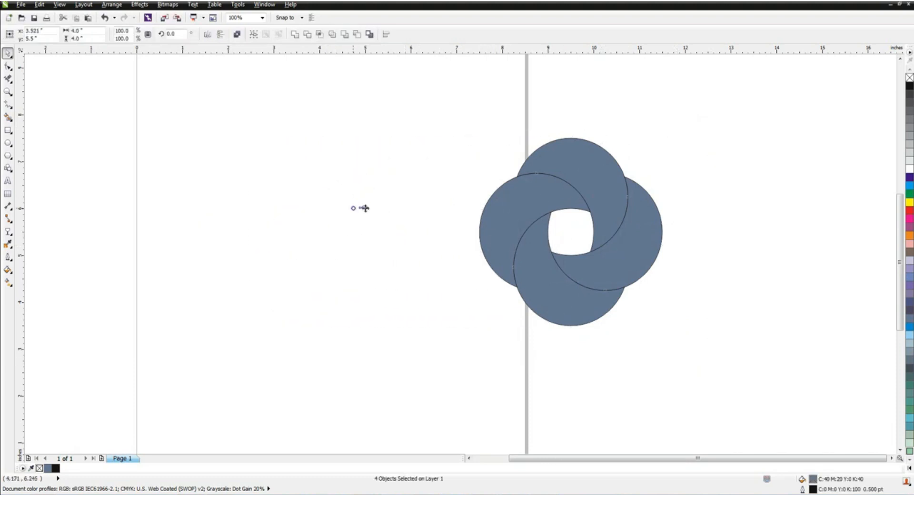
pyautogui.hotkey('ctrl', 'g')
pyautogui.press('p')
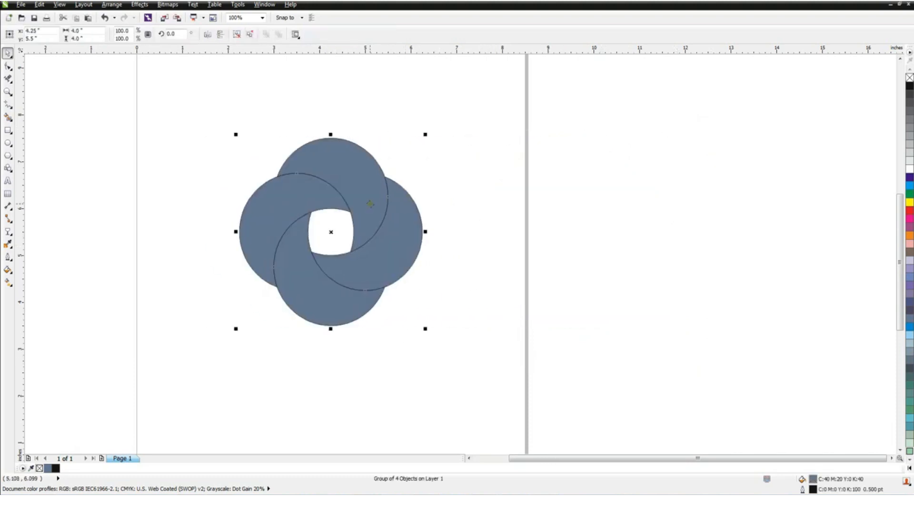
# Ungroup the centred petals and select the top petal on its own
pyautogui.hotkey('shift', 'F2')
pyautogui.click(232, 37)
pyautogui.click(486, 123)
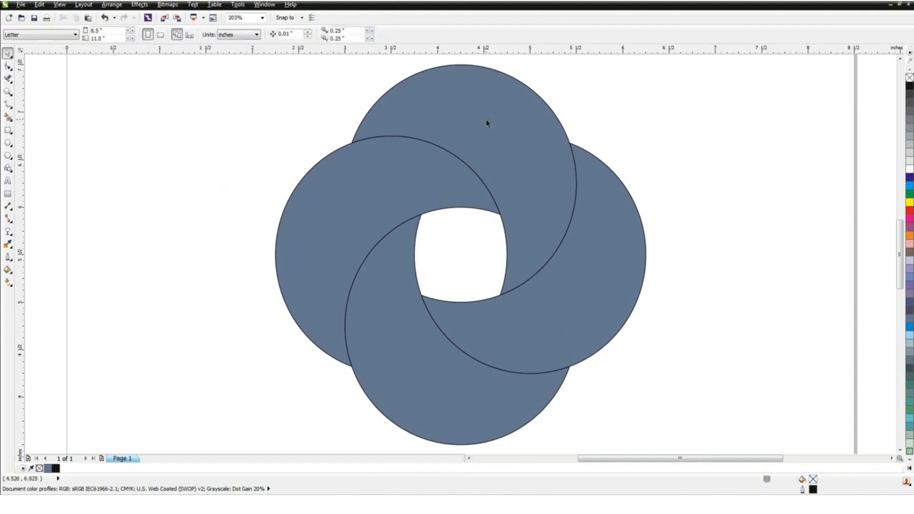
# Apply a linear Interactive Fill to the top petal, running diagonally from dark purple at its outer edge to bright blue at its inner tip
pyautogui.click(10, 288)
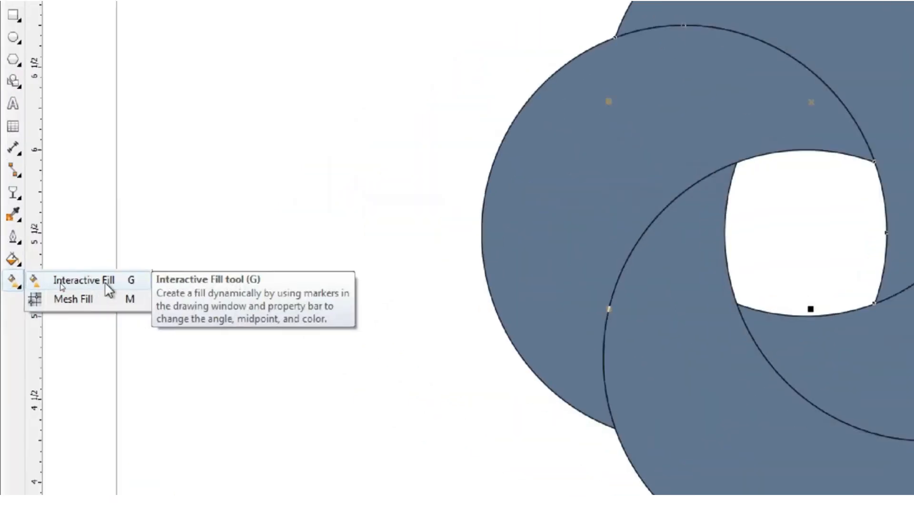
pyautogui.click(109, 288)
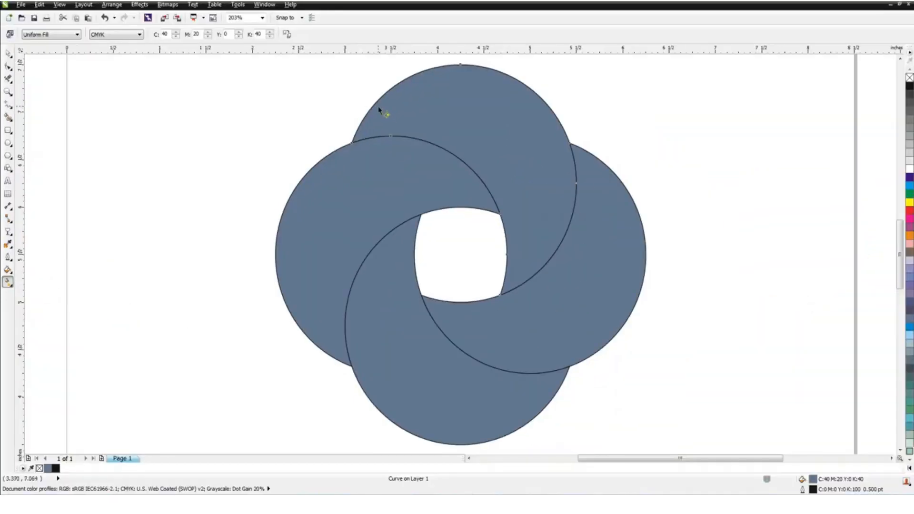
pyautogui.moveTo(390, 119); pyautogui.dragTo(528, 273)
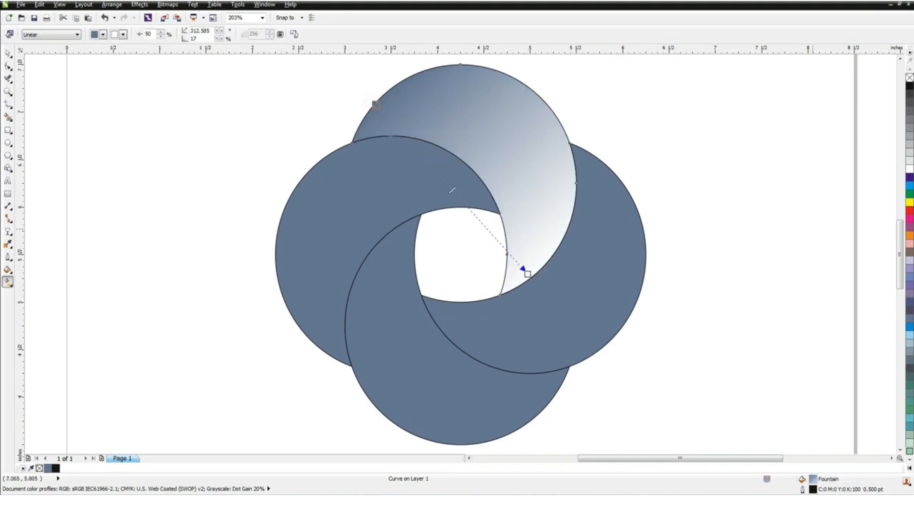
pyautogui.click(910, 178)
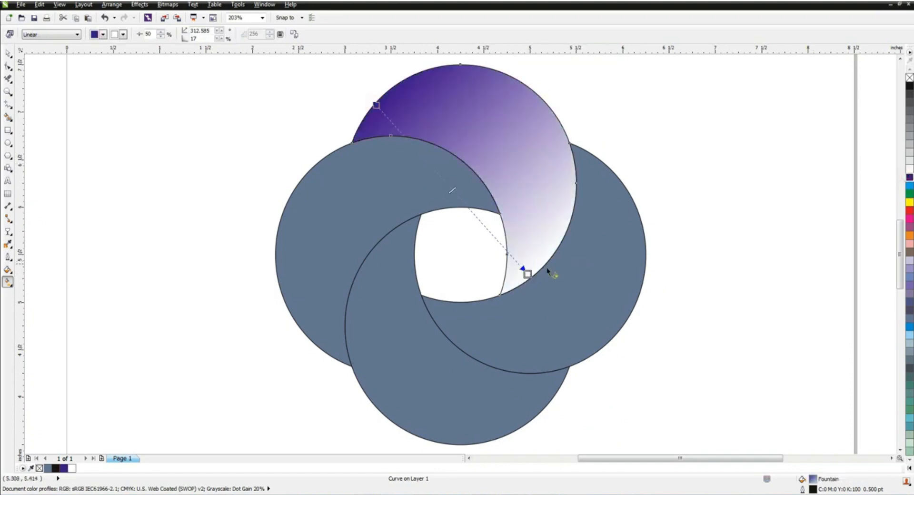
pyautogui.click(910, 185)
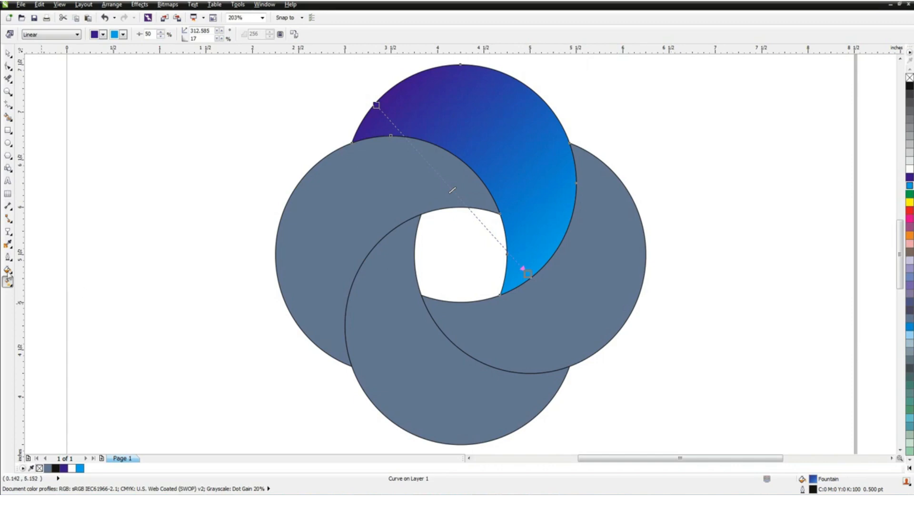
# Open the top petal's Fountain Fill settings and switch the color blend to Custom
pyautogui.click(8, 54)
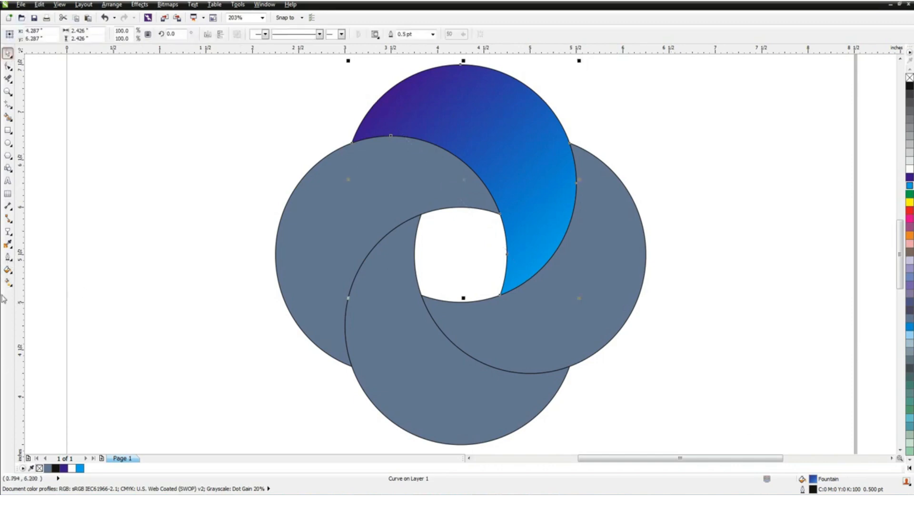
pyautogui.click(12, 275)
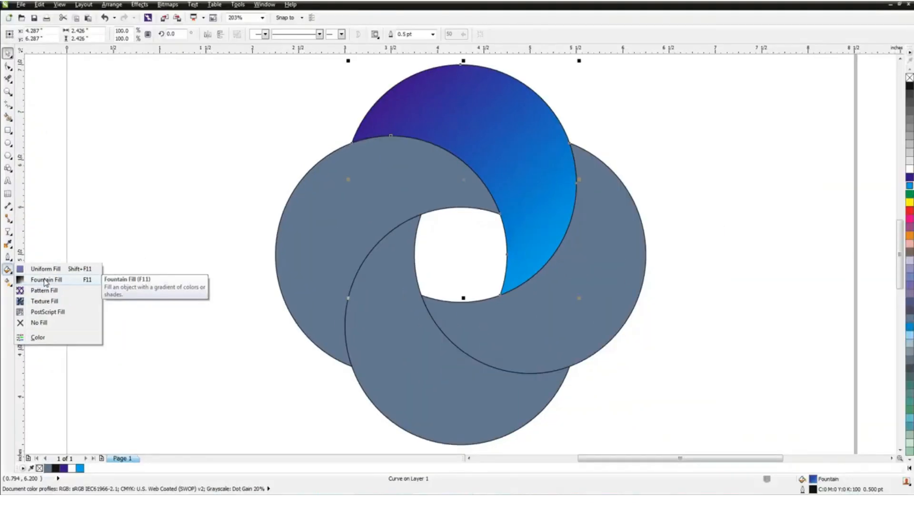
pyautogui.click(78, 280)
pyautogui.moveTo(496, 150); pyautogui.dragTo(754, 122)
pyautogui.click(687, 213)
# Add a bright blue stop at 35% and a dark purple stop nearer the end of the top petal's custom gradient, and apply it
pyautogui.doubleClick(662, 236)
pyautogui.click(784, 222)
pyautogui.doubleClick(693, 237)
pyautogui.click(775, 217)
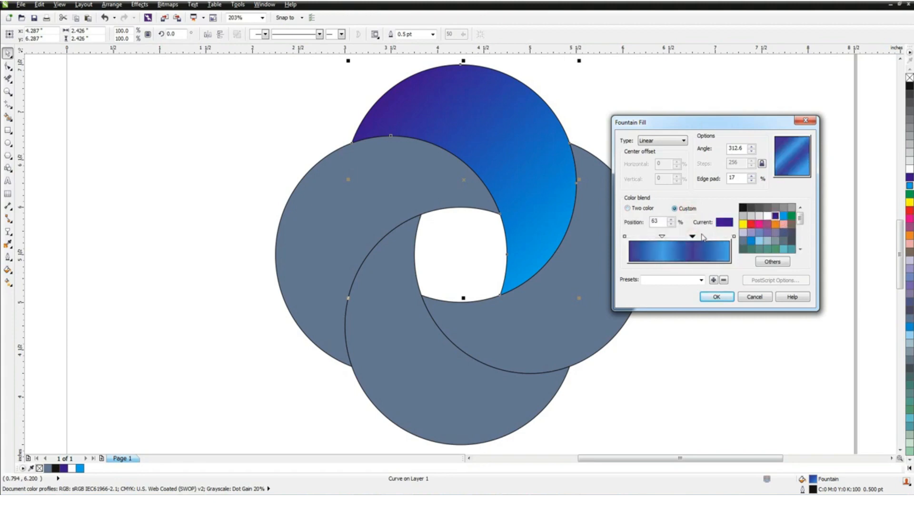
pyautogui.click(663, 237)
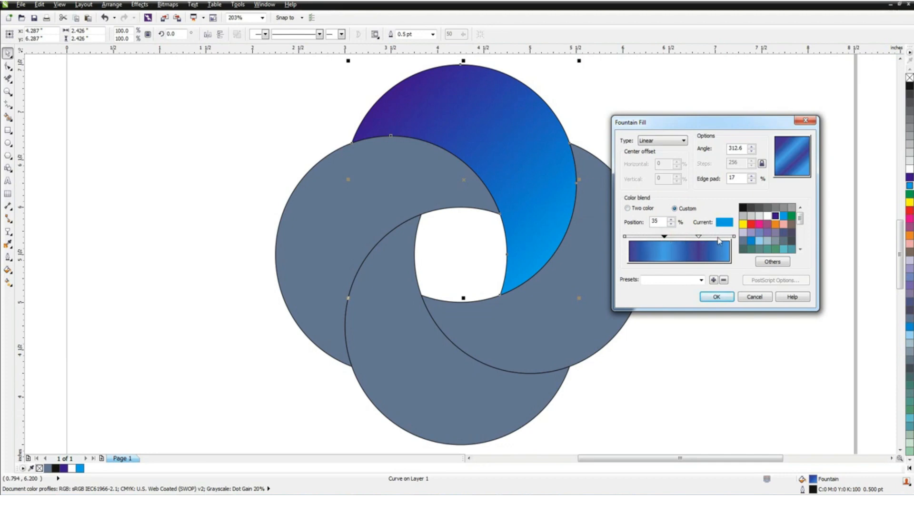
pyautogui.click(698, 238)
pyautogui.click(717, 297)
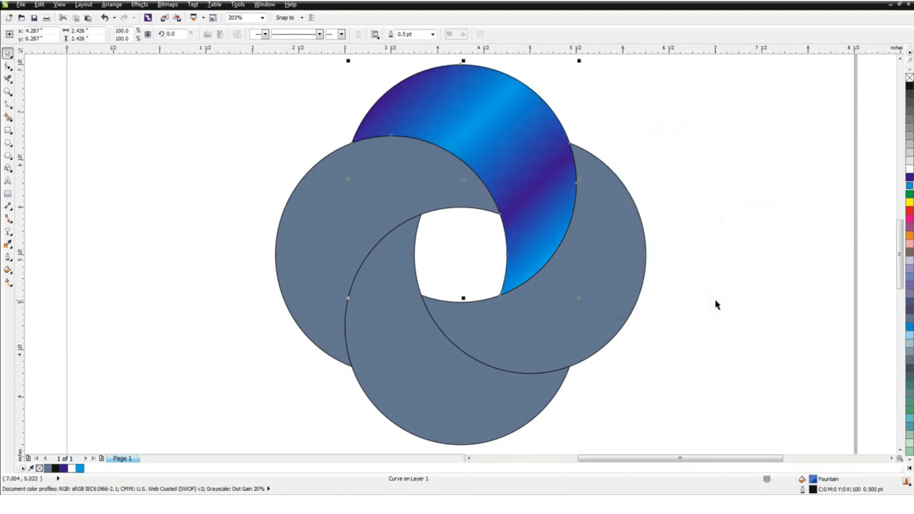
pyautogui.click(127, 151)
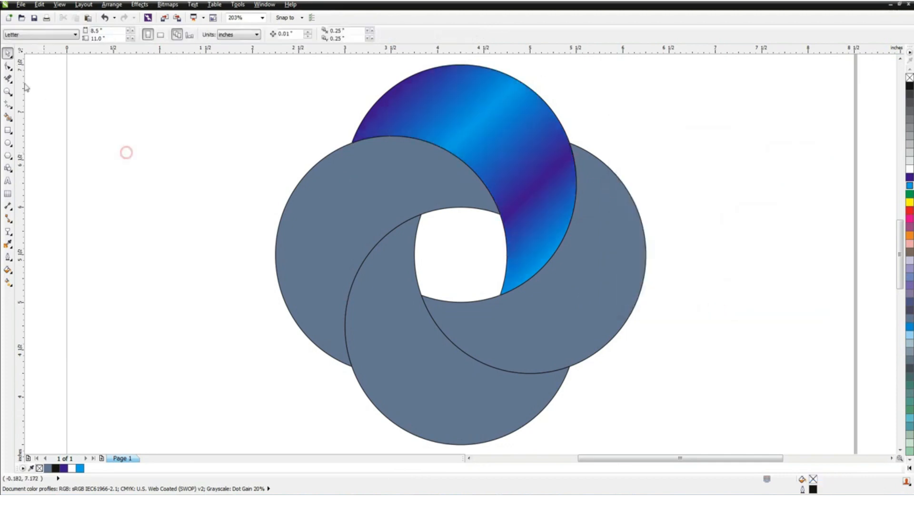
# Copy the top petal's gradient fill onto the right petal with the Interactive Fill tool's Copy Properties command
pyautogui.click(618, 233)
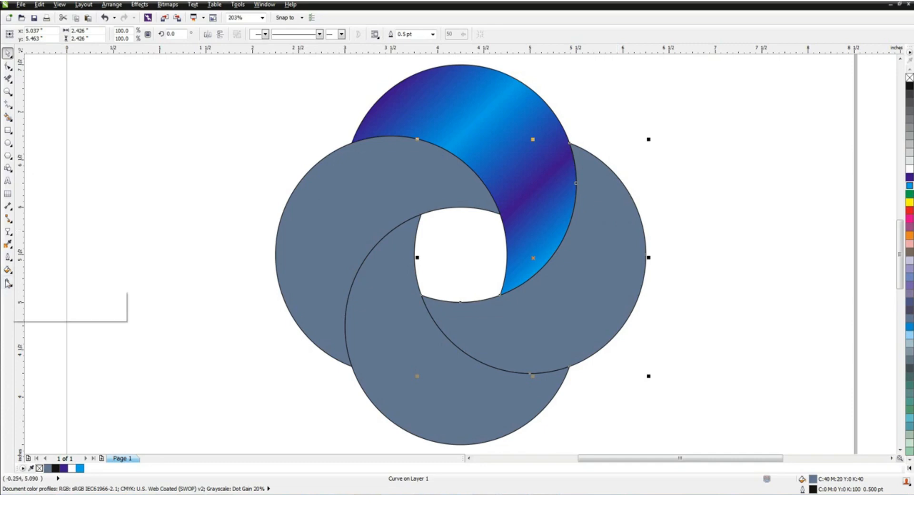
pyautogui.click(8, 283)
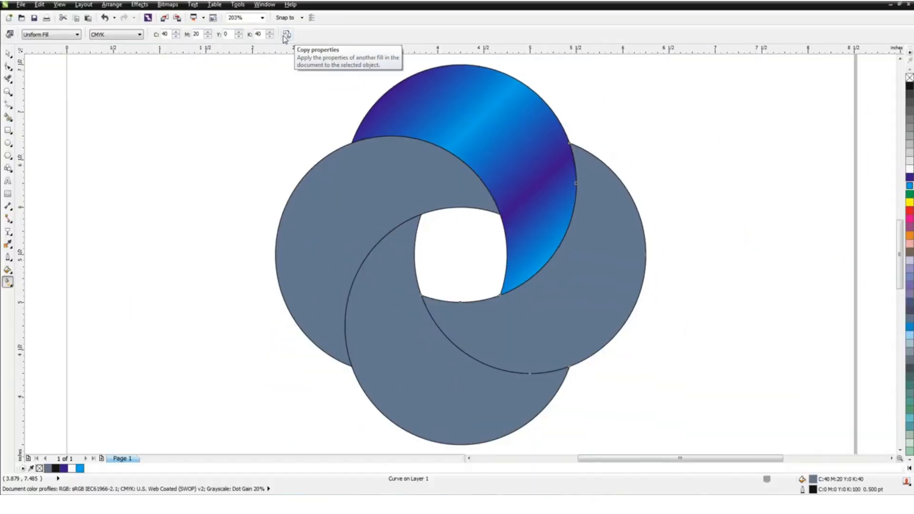
pyautogui.click(289, 52)
pyautogui.click(659, 234)
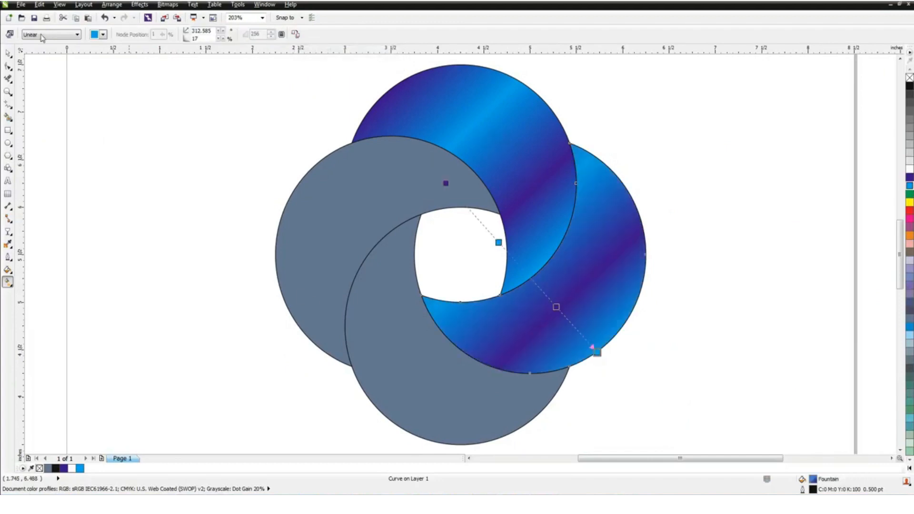
pyautogui.click(8, 53)
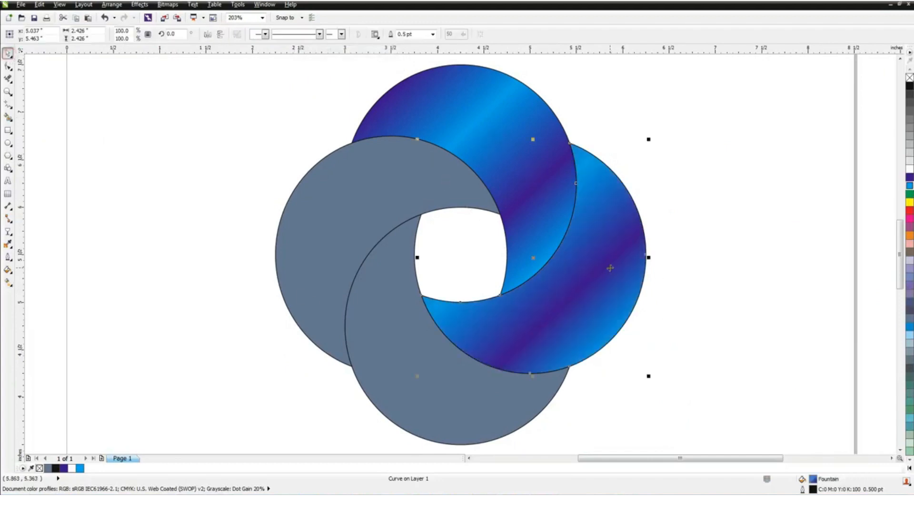
# Rotate the right petal's linear gradient to about -88.6 degrees so its color bands run horizontally
pyautogui.press('F11')
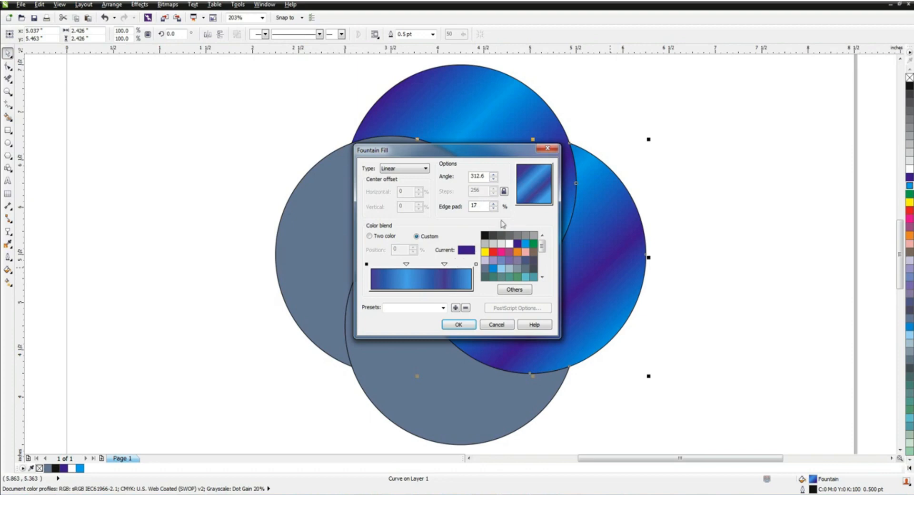
pyautogui.moveTo(542, 181); pyautogui.dragTo(536, 223)
pyautogui.click(459, 325)
# Copy the right petal's gradient fill onto the bottom petal
pyautogui.click(427, 384)
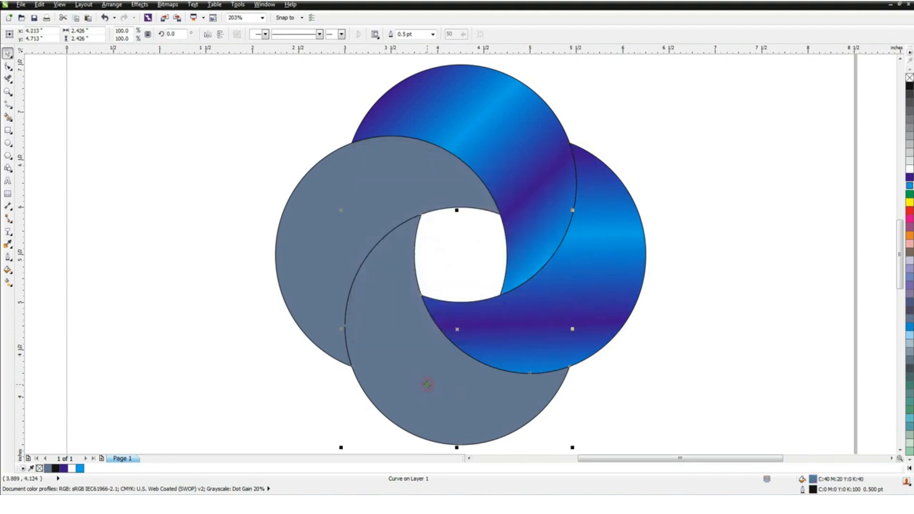
pyautogui.click(8, 283)
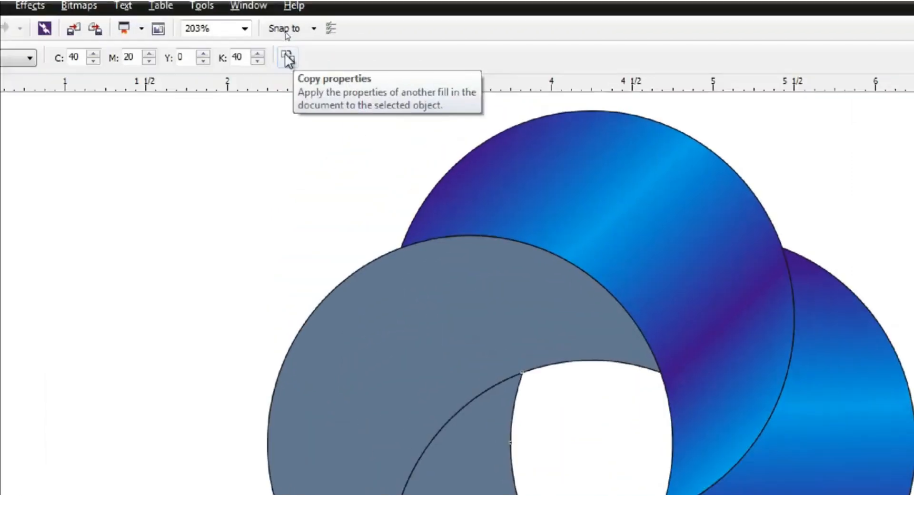
pyautogui.click(286, 35)
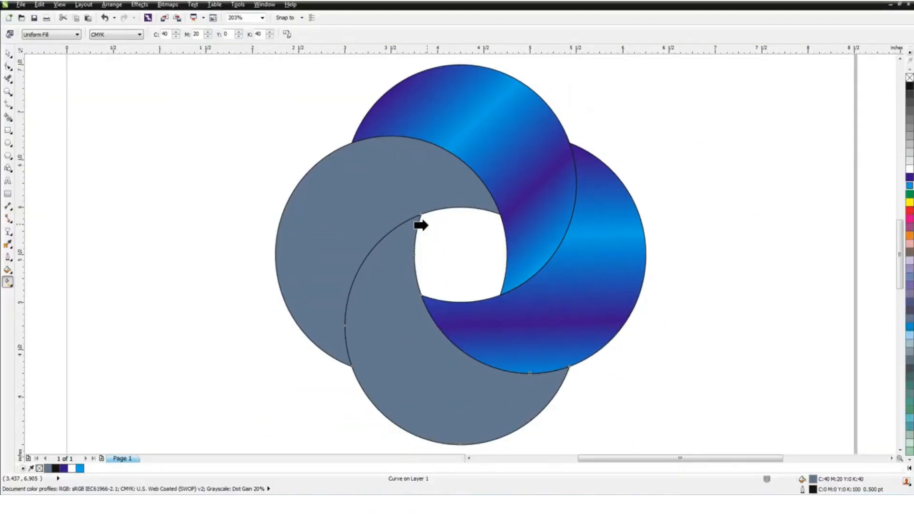
pyautogui.click(557, 296)
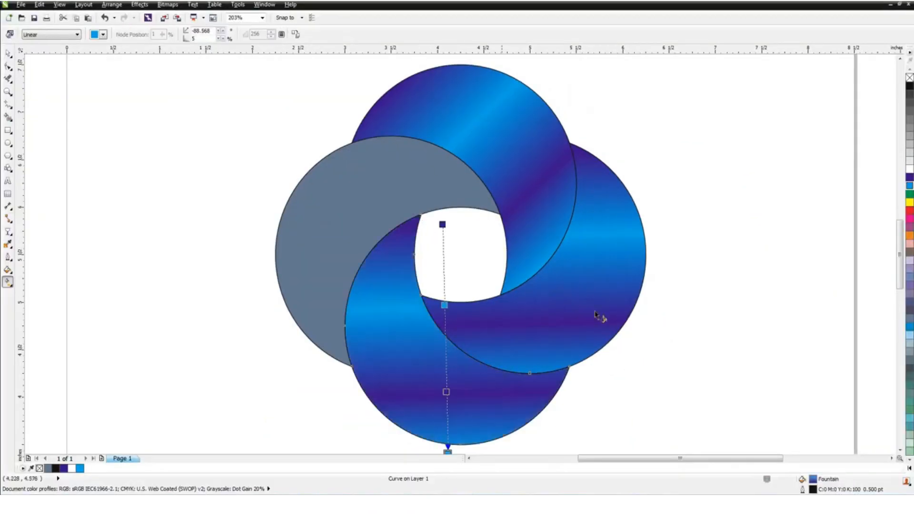
pyautogui.click(7, 52)
# Copy the bottom petal's gradient fill onto the left petal and review its Fountain Fill settings
pyautogui.click(332, 165)
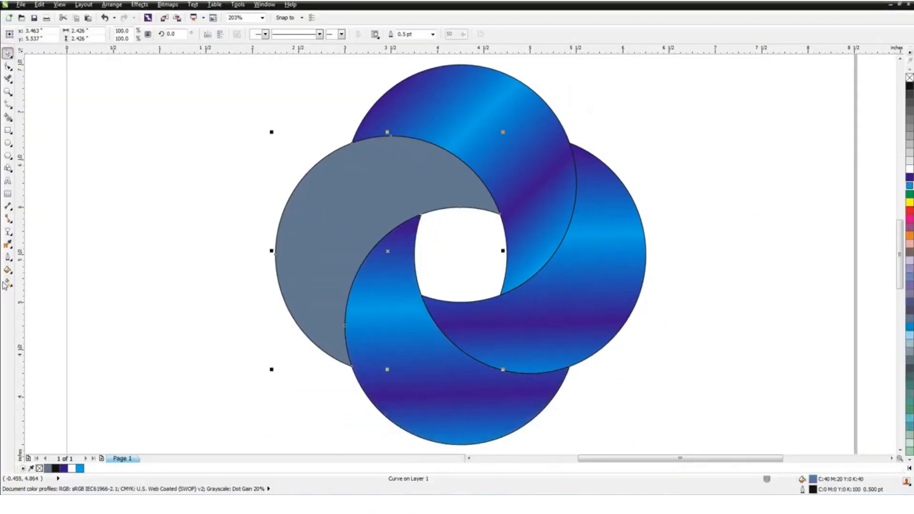
pyautogui.click(8, 283)
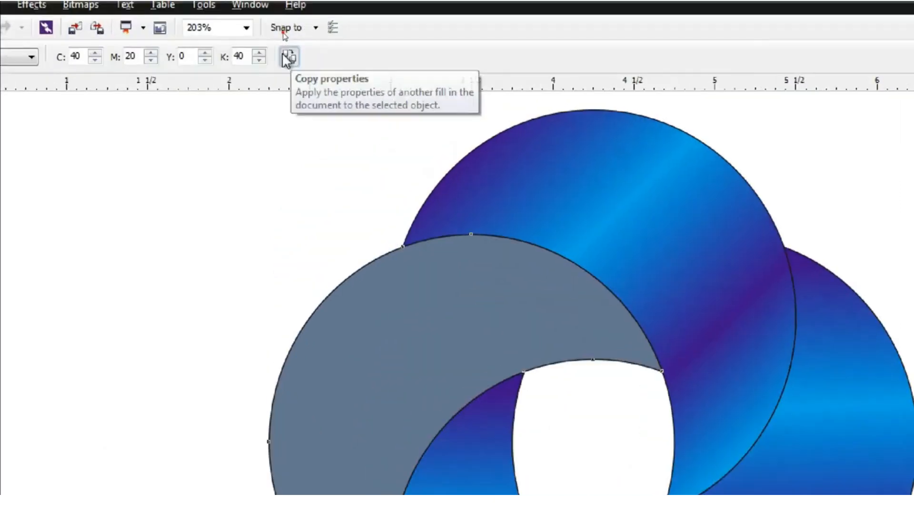
pyautogui.click(283, 54)
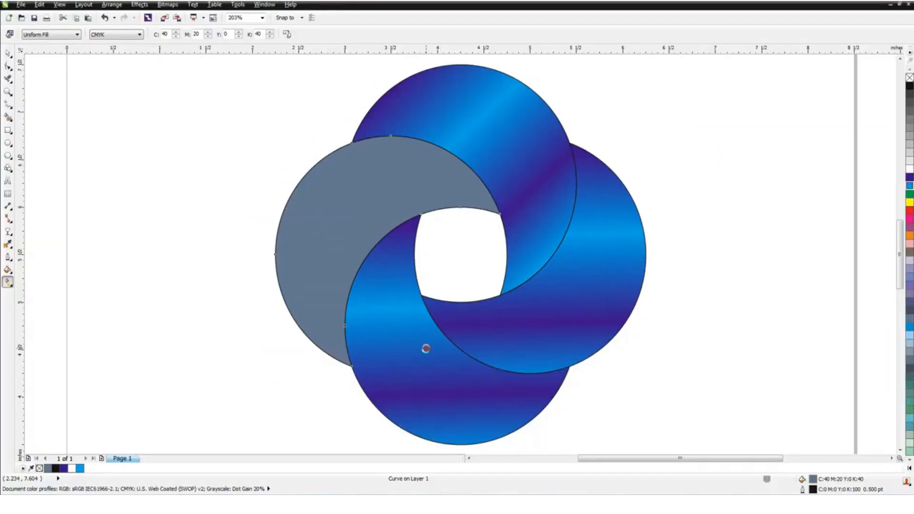
pyautogui.click(424, 351)
pyautogui.click(8, 53)
pyautogui.click(390, 188)
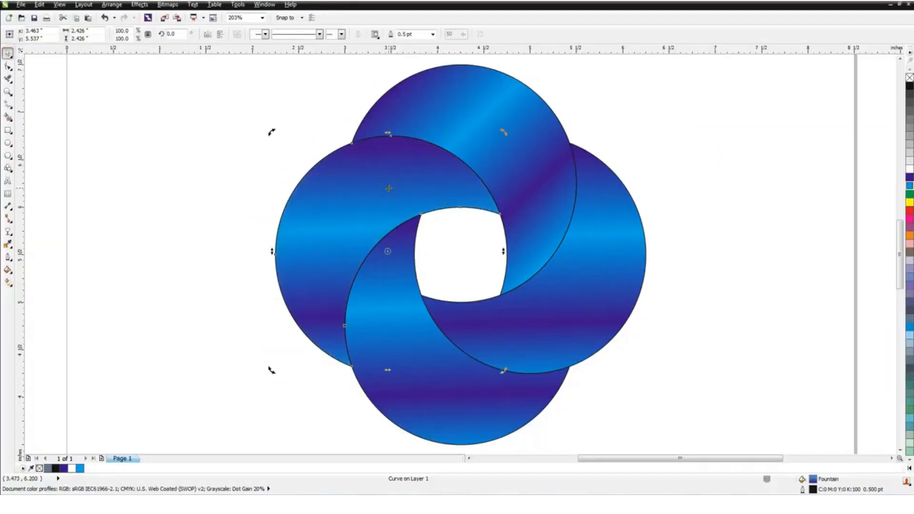
pyautogui.press('F11')
pyautogui.click(460, 325)
# Try a gradient angle of -312 degrees on the bottom petal's fountain fill
pyautogui.click(433, 405)
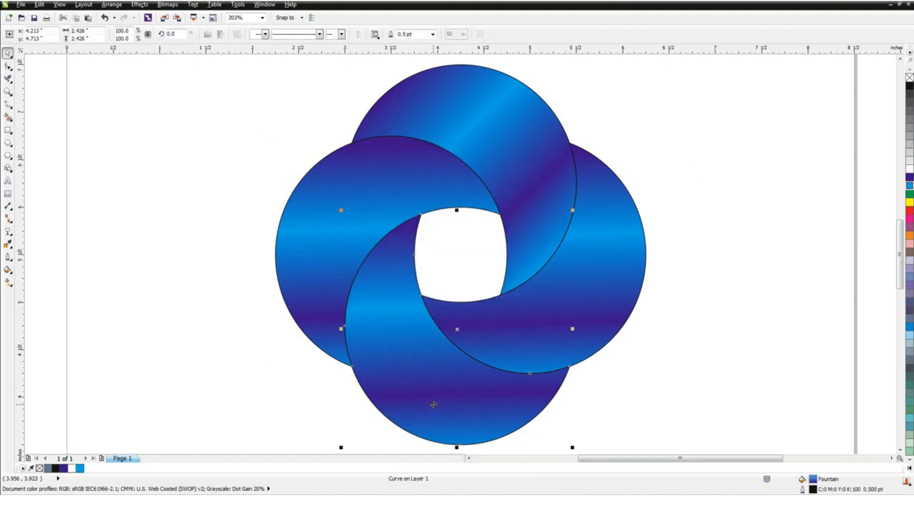
pyautogui.press('F11')
pyautogui.press('BackSpace')
pyautogui.press('BackSpace')
pyautogui.press('BackSpace')
pyautogui.press('BackSpace')
pyautogui.write('45')
pyautogui.press('Return')
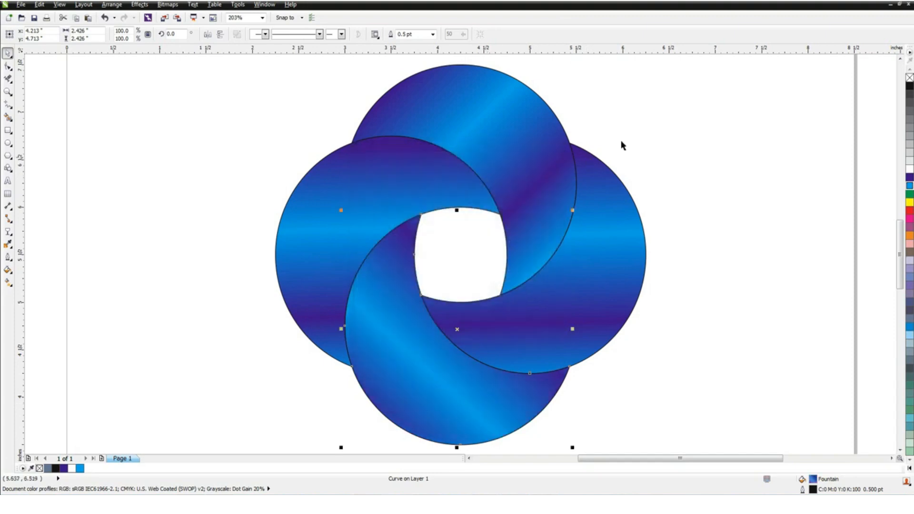
# Redirect the bottom petal's linear gradient to an angle of about -52.1 degrees and deselect the petal
pyautogui.press('g')
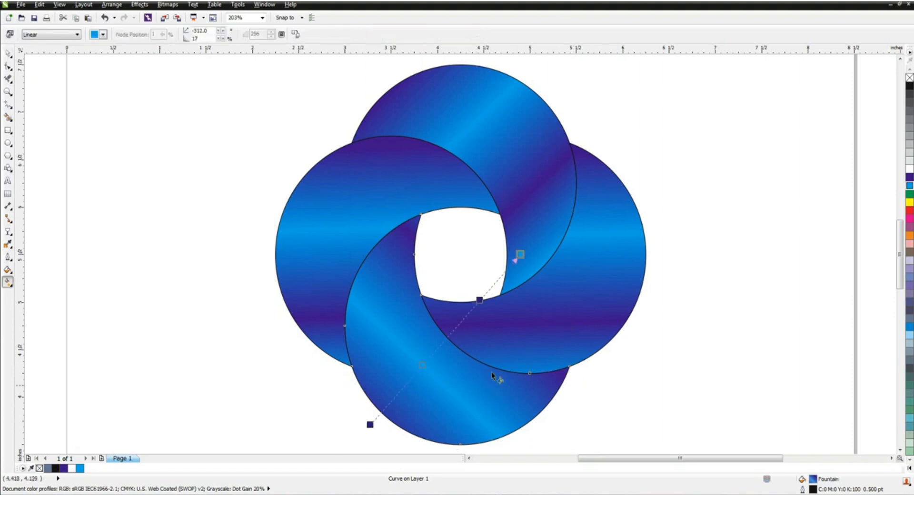
pyautogui.press('F11')
pyautogui.moveTo(545, 188)
pyautogui.mouseDown()
pyautogui.moveTo(525, 172)
pyautogui.moveTo(544, 195)
pyautogui.mouseUp()
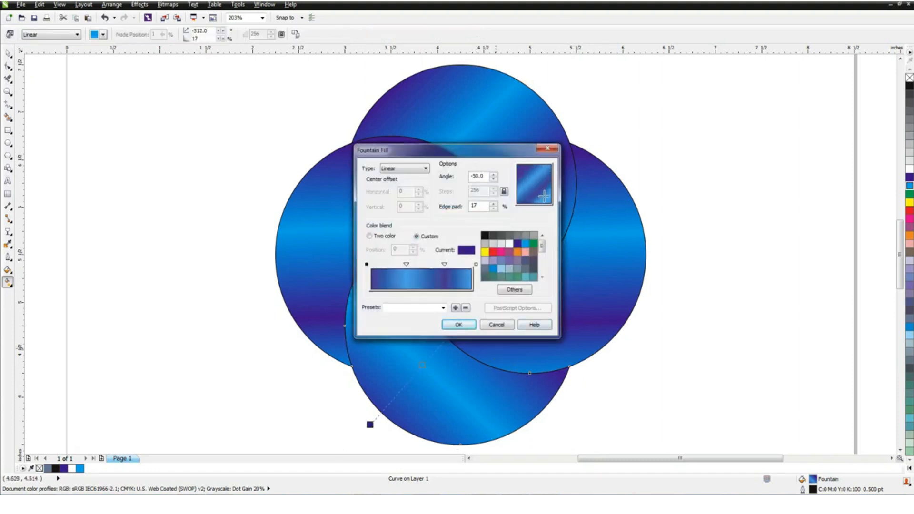
pyautogui.click(460, 325)
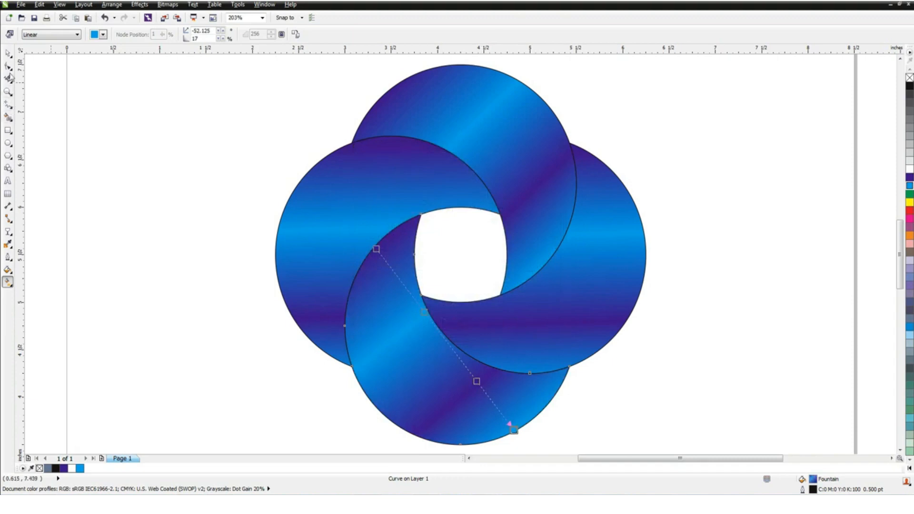
pyautogui.click(8, 53)
pyautogui.click(684, 126)
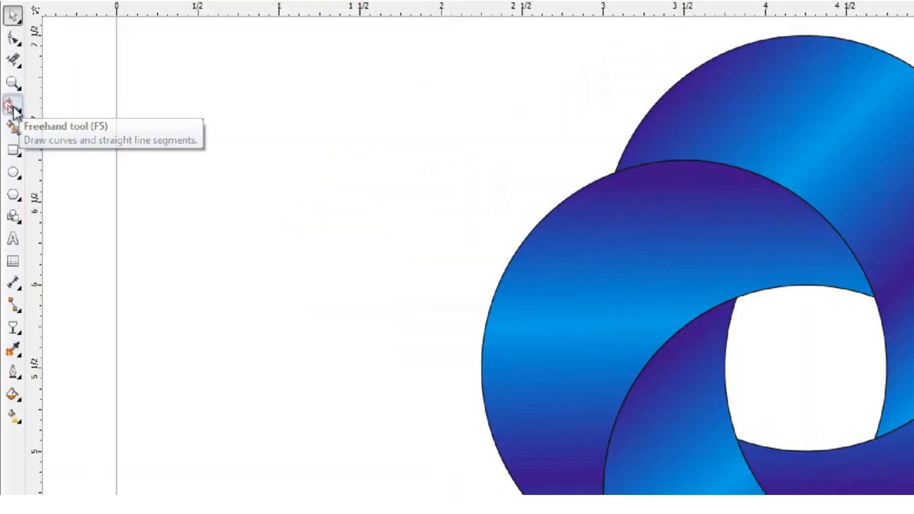
# Draw a straight line across the left petal from its upper outer corner to its inner tip, and select both of the line's nodes
pyautogui.click(8, 105)
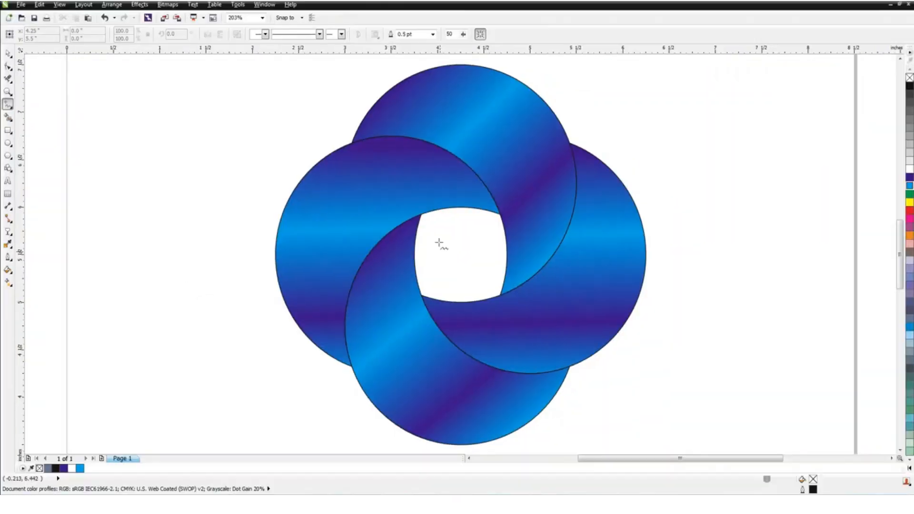
pyautogui.click(353, 142)
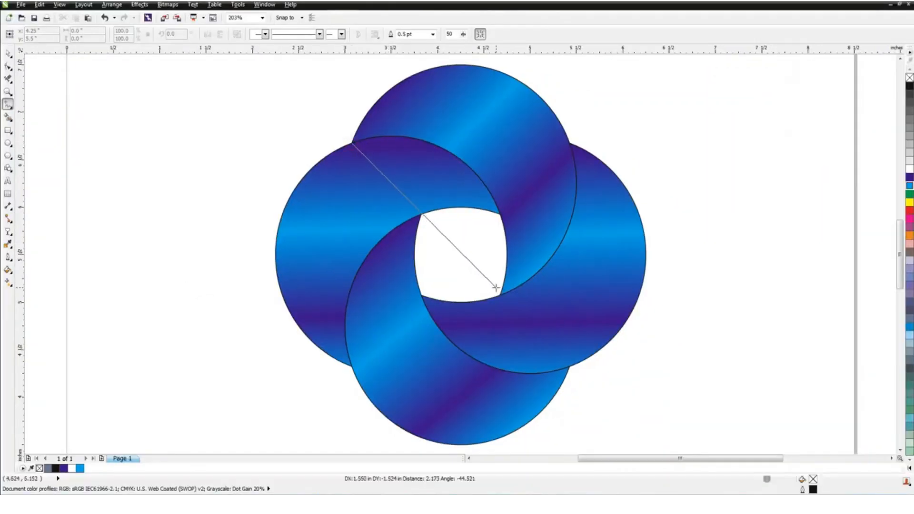
pyautogui.click(496, 213)
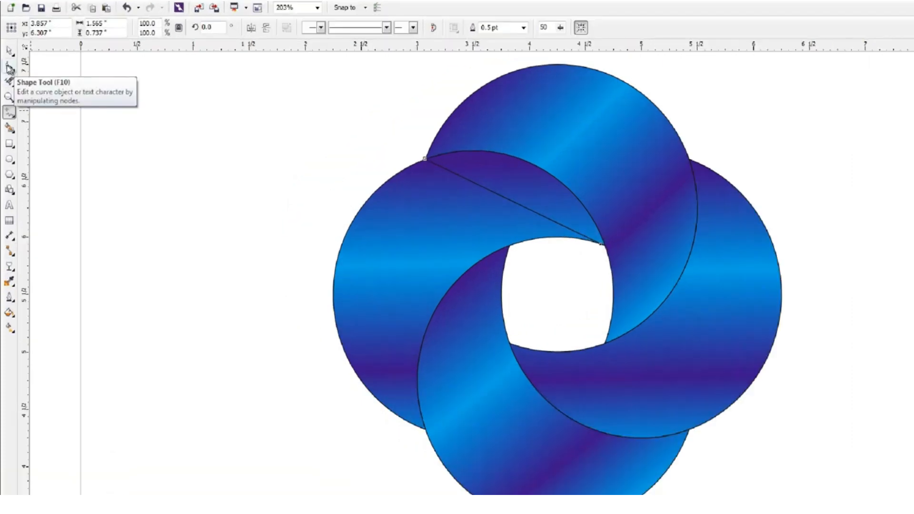
pyautogui.click(8, 68)
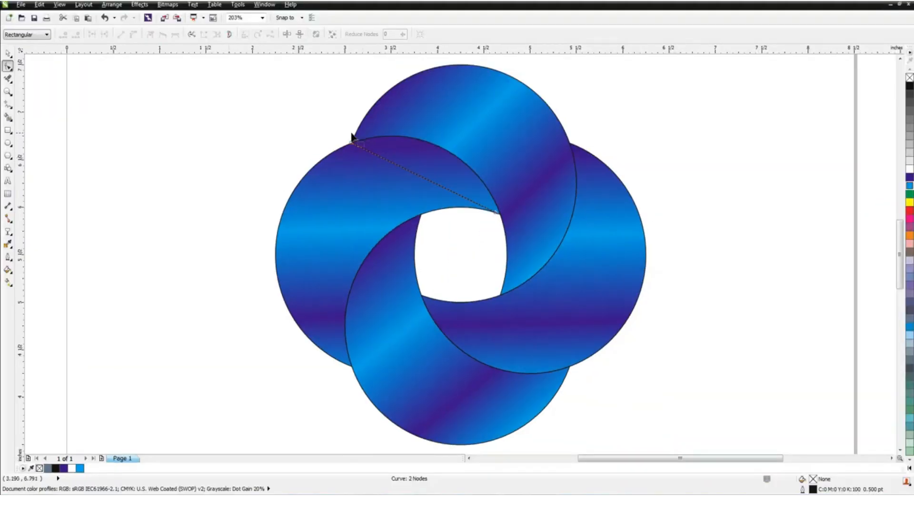
pyautogui.moveTo(353, 138); pyautogui.dragTo(556, 260)
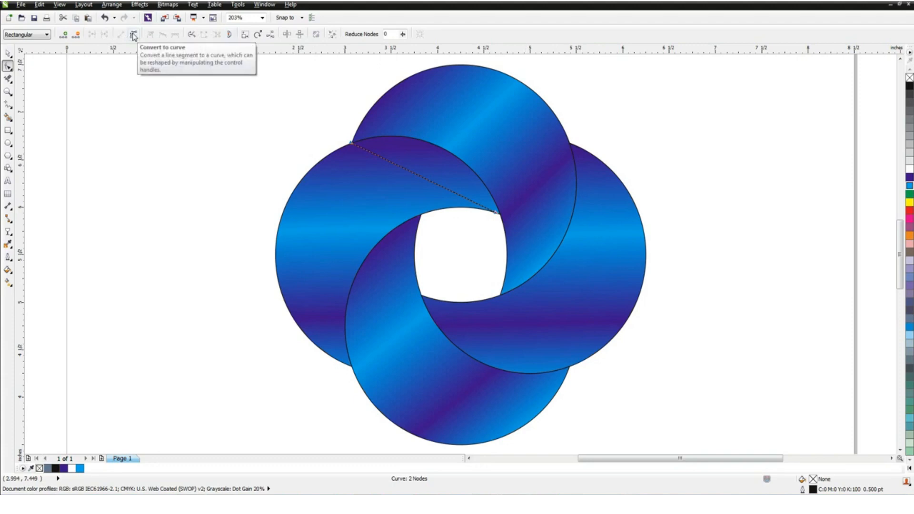
pyautogui.click(8, 53)
pyautogui.click(61, 82)
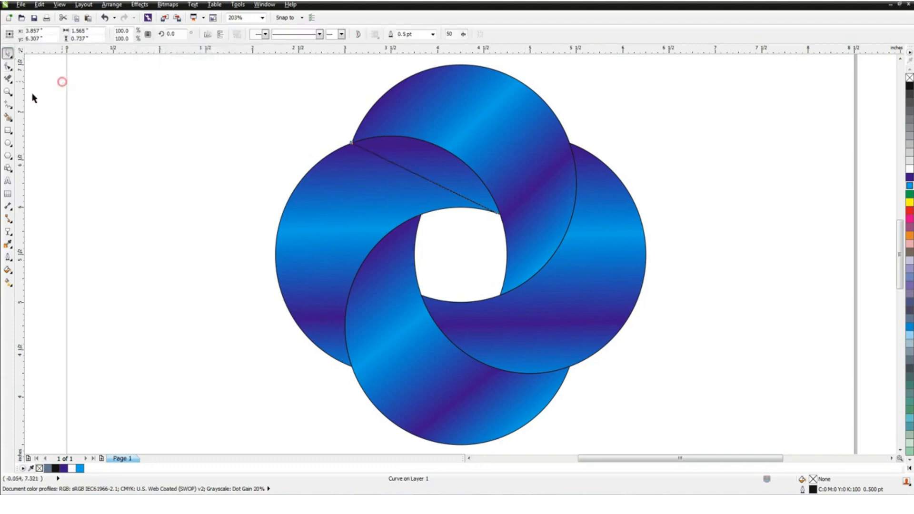
# Smart-fill the sliver between the straight line and the left petal's upper curved edge as a new shape
pyautogui.click(8, 118)
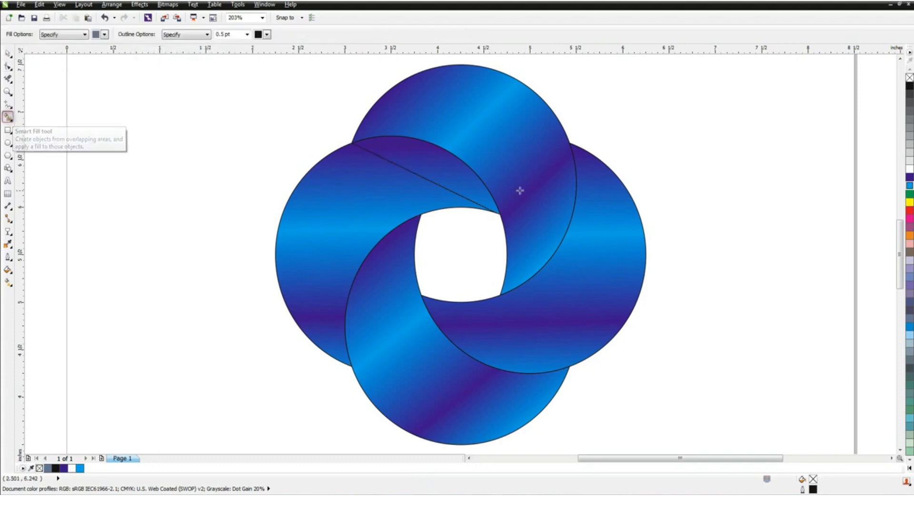
pyautogui.click(448, 173)
pyautogui.click(9, 53)
pyautogui.click(68, 139)
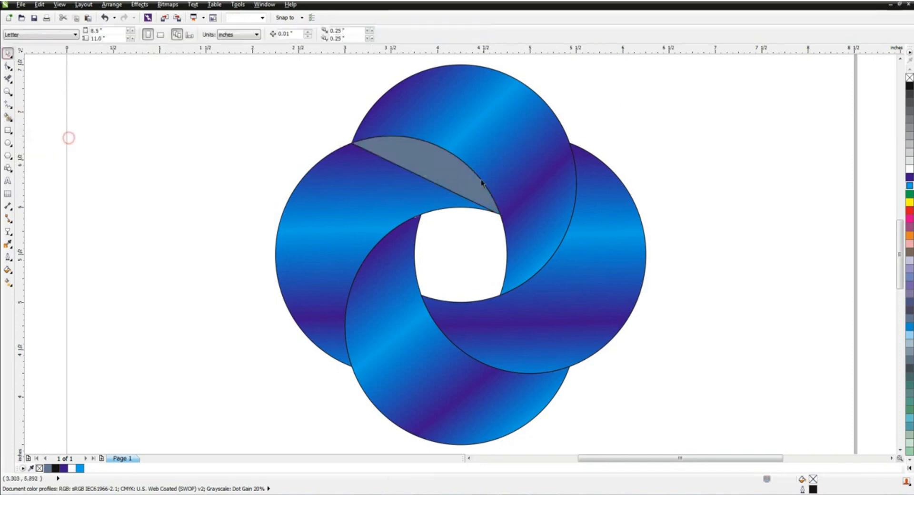
pyautogui.click(413, 173)
pyautogui.press('Delete')
pyautogui.hotkey('ctrl', 'z')
# Fill the sliver on the left petal with black and remove its outline
pyautogui.moveTo(327, 138); pyautogui.dragTo(519, 242)
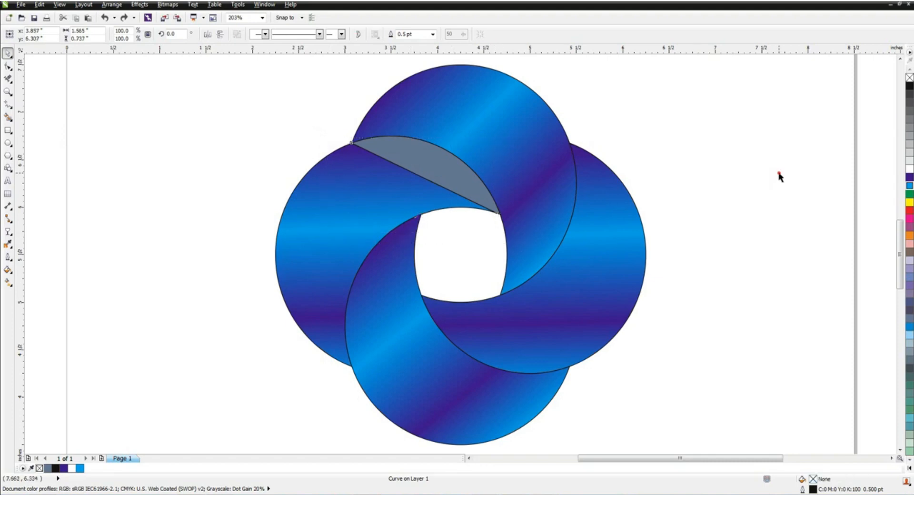
pyautogui.click(909, 88)
pyautogui.rightClick(909, 77)
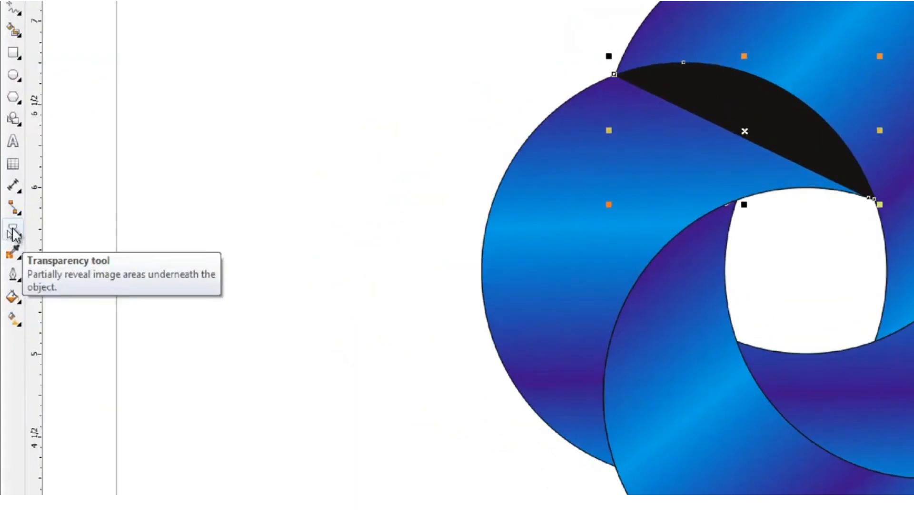
# Apply a gradient transparency to the black sliver, fading from solid at the petal's curved edge to clear toward the straight line
pyautogui.click(8, 234)
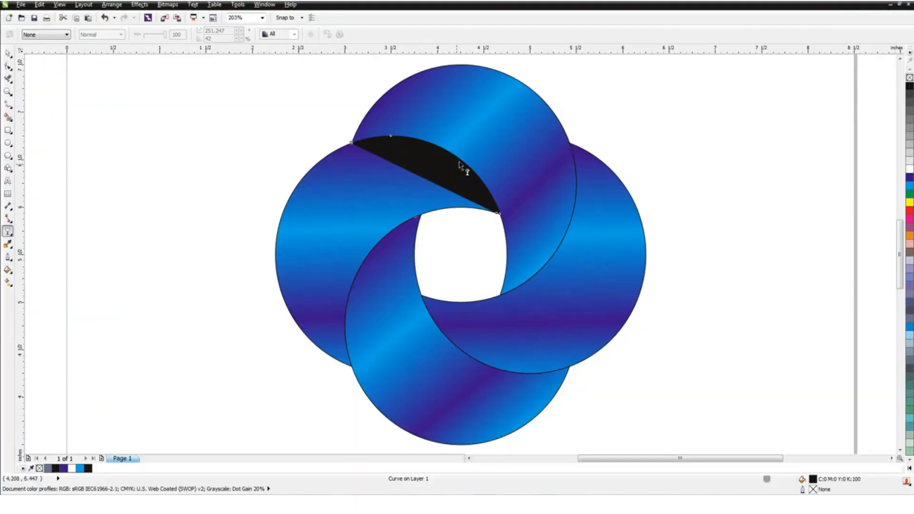
pyautogui.moveTo(458, 161); pyautogui.dragTo(441, 149)
pyautogui.click(8, 53)
pyautogui.click(68, 119)
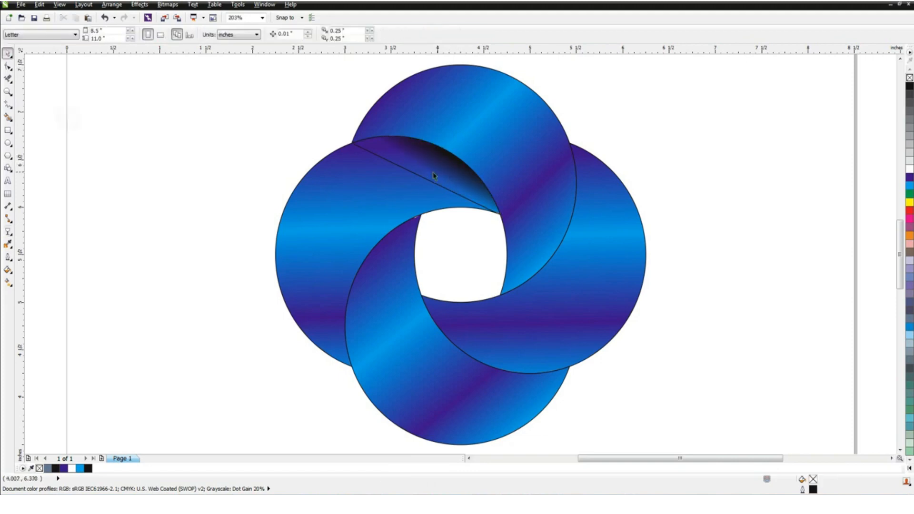
# Delete the straight line across the left petal and smart-fill the logo's central opening as a helper shape
pyautogui.click(406, 169)
pyautogui.press('Delete')
pyautogui.click(9, 117)
pyautogui.click(439, 257)
pyautogui.click(8, 54)
pyautogui.click(106, 91)
# Copy the shadow onto the other three petals in successive 270-degree rotations about the central helper shape's centre, and delete that helper
pyautogui.click(441, 164)
pyautogui.click(448, 167)
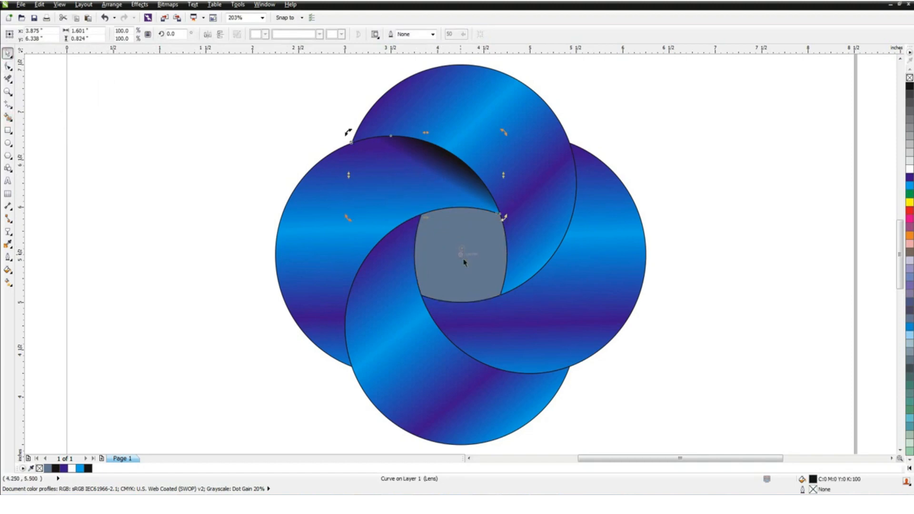
pyautogui.moveTo(504, 217); pyautogui.dragTo(542, 282)
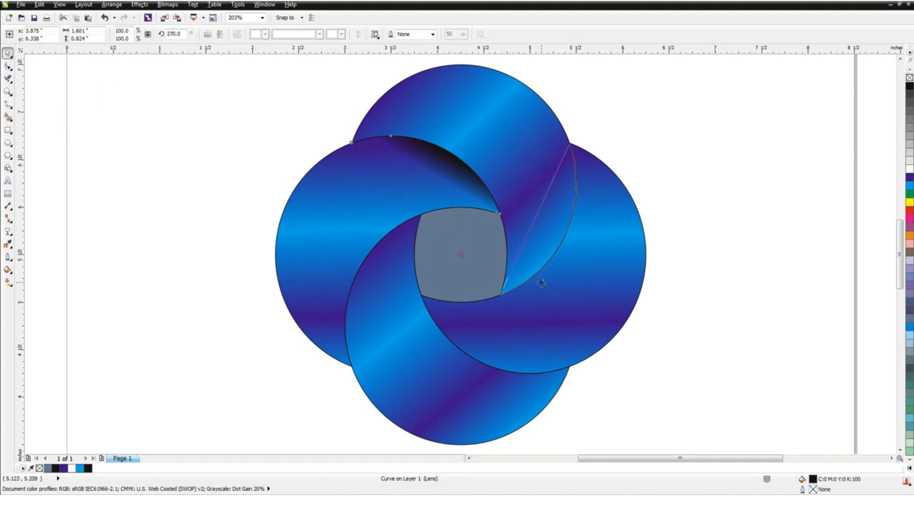
pyautogui.hotkey('ctrl', 'r')
pyautogui.hotkey('ctrl', 'r')
pyautogui.click(479, 240)
pyautogui.press('Delete')
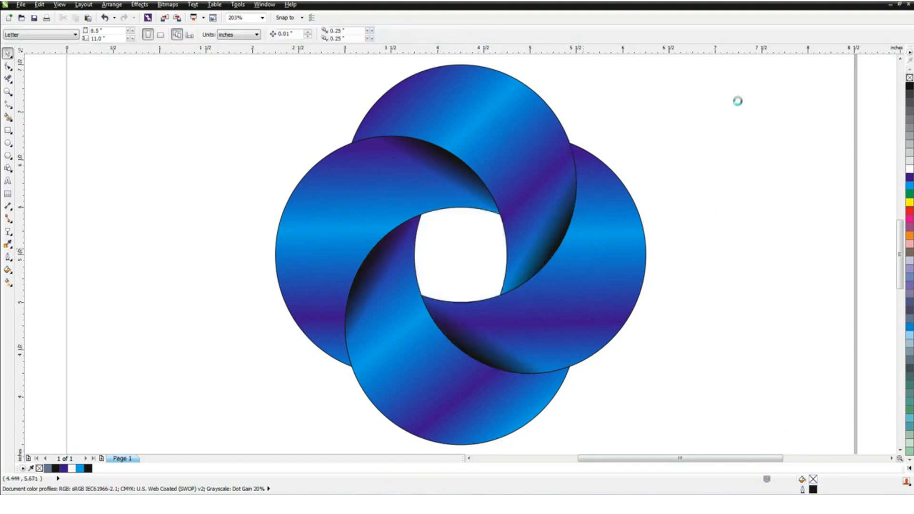